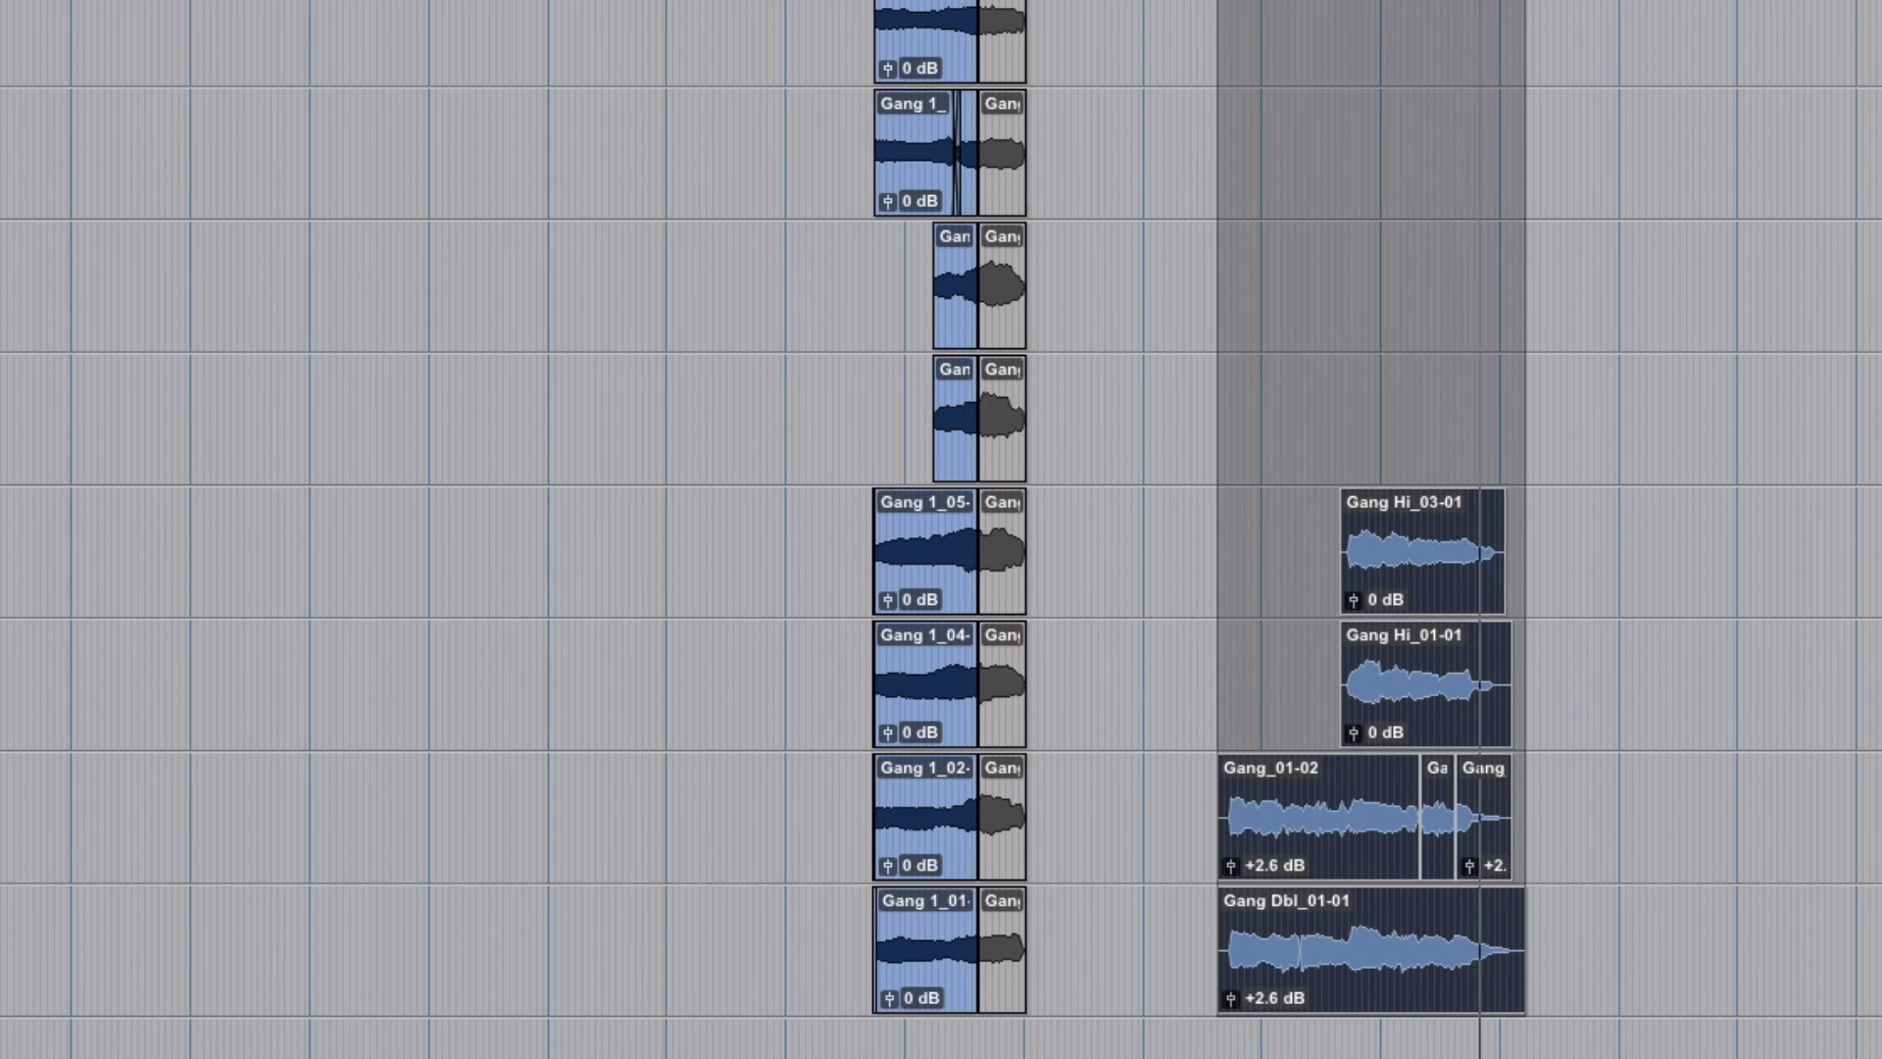
# Audition the raw gang vocals, including the part where the Gang Hi clips enter, and return to the start of the section
pyautogui.press('space')
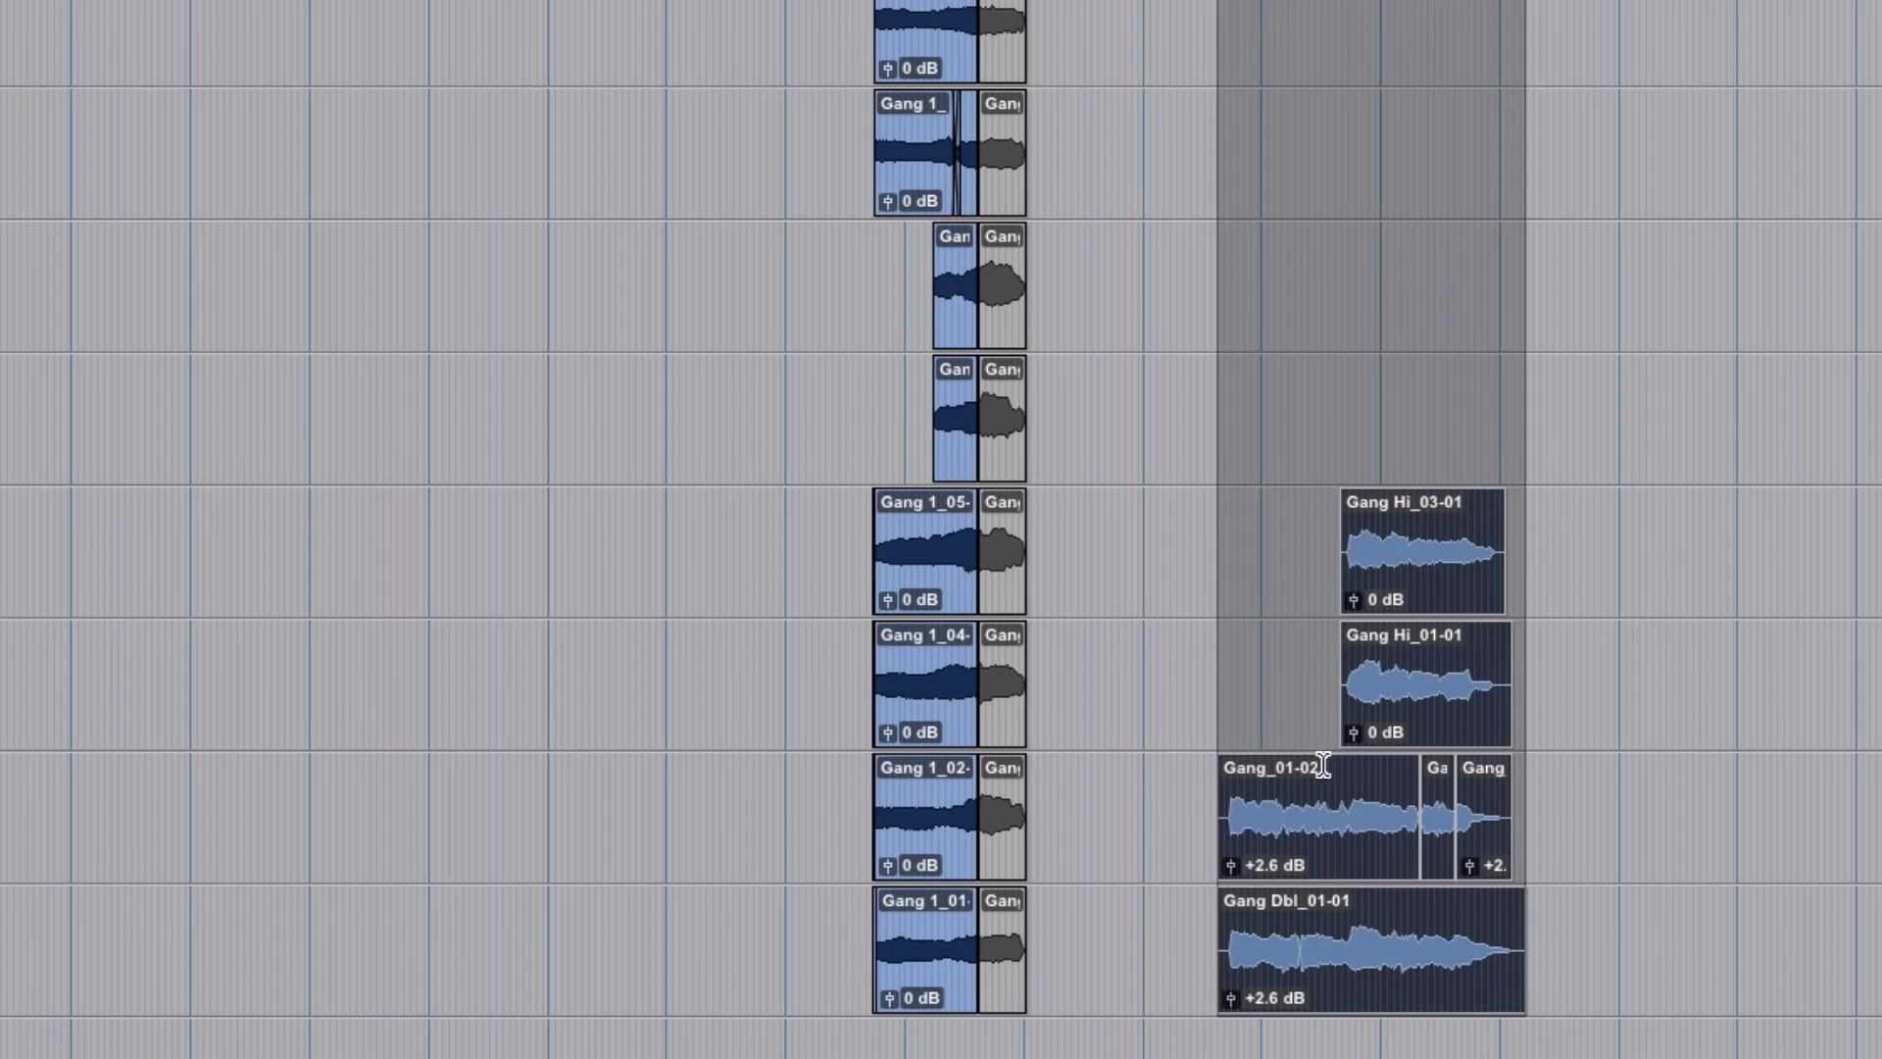
pyautogui.click(1335, 666)
pyautogui.press('space')
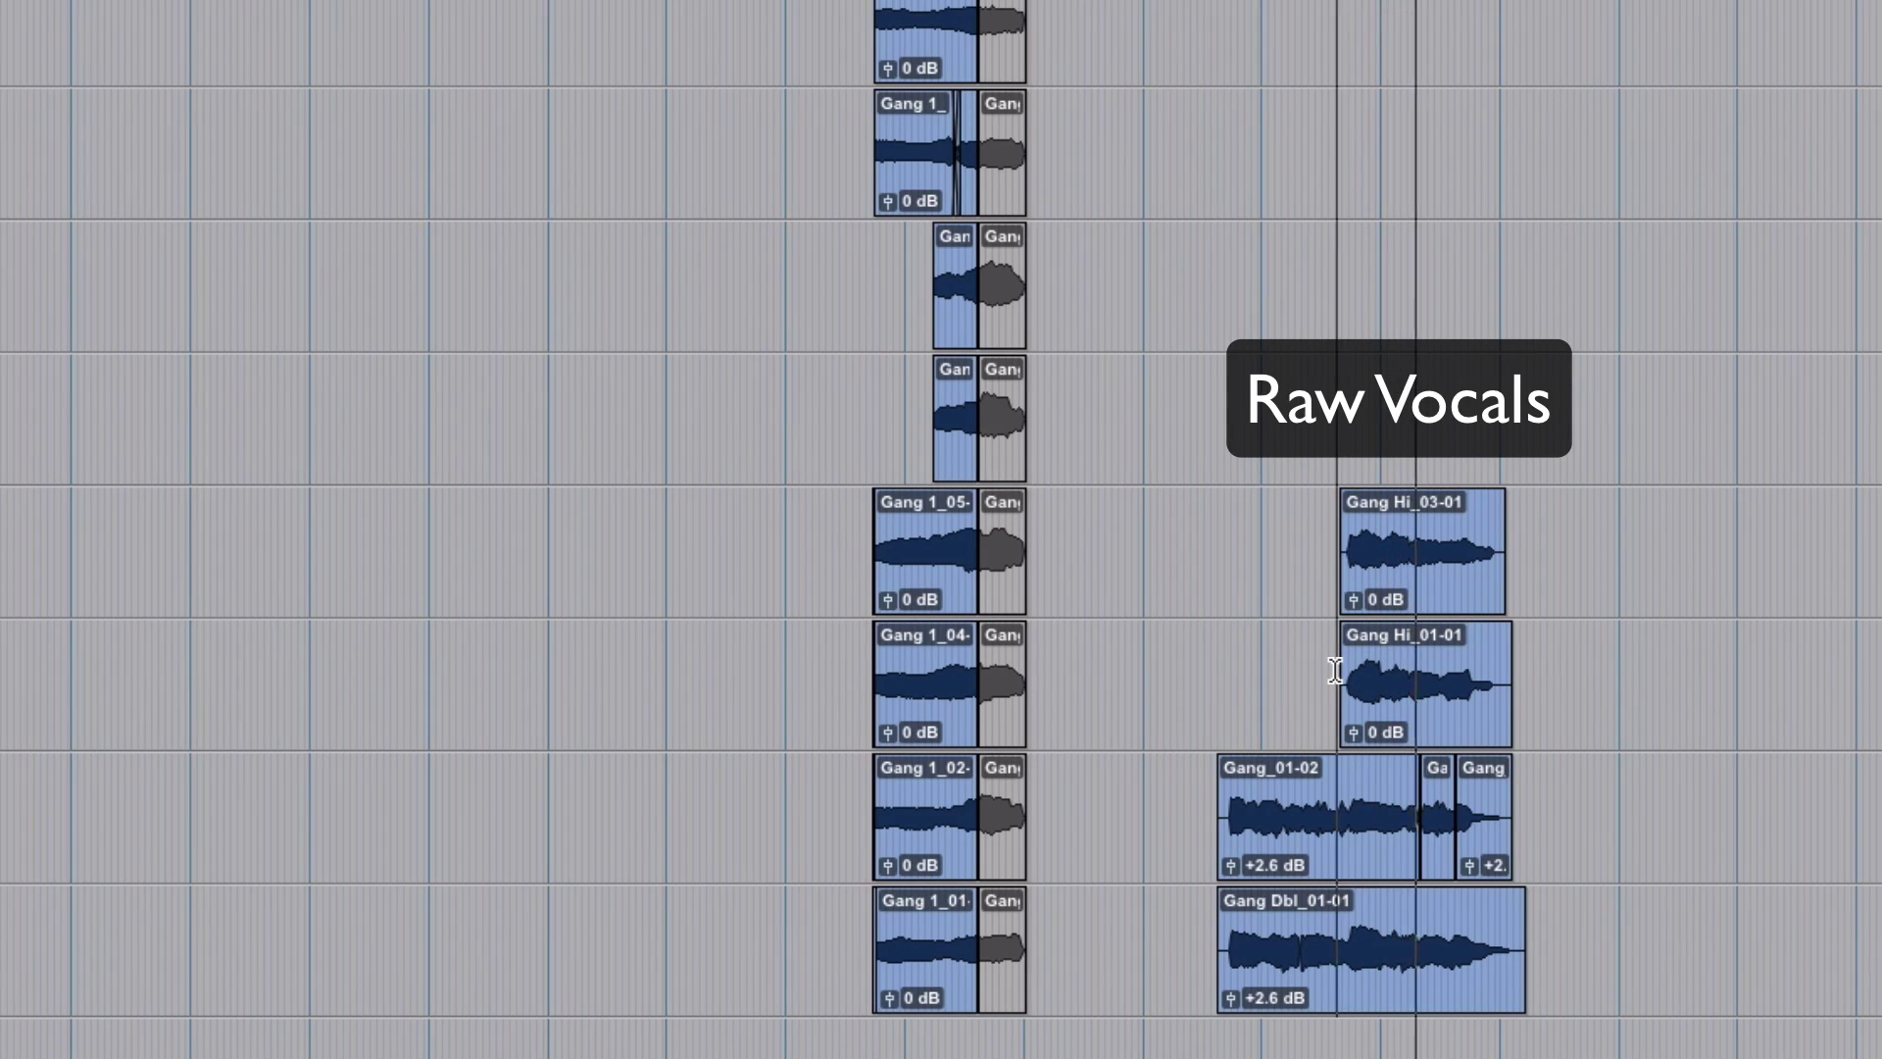
pyautogui.press('space')
pyautogui.doubleClick(1354, 807)
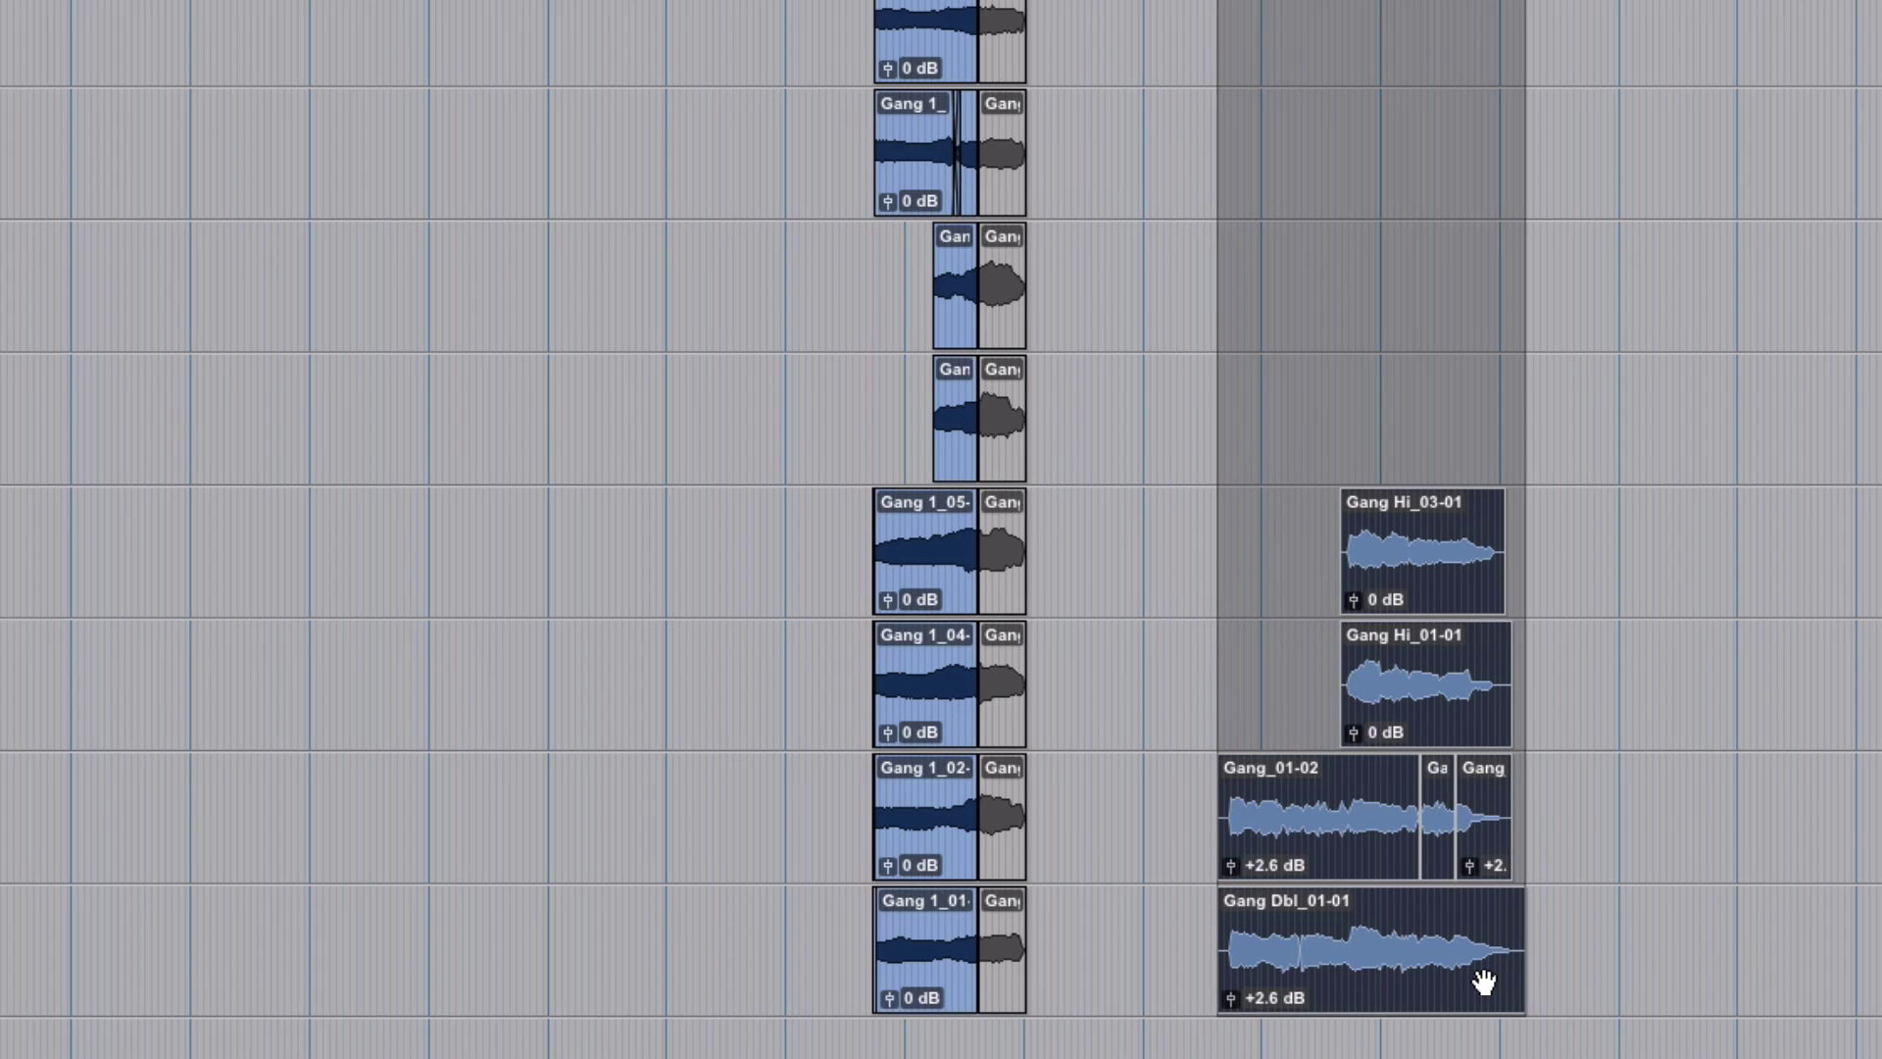
pyautogui.click(1227, 535)
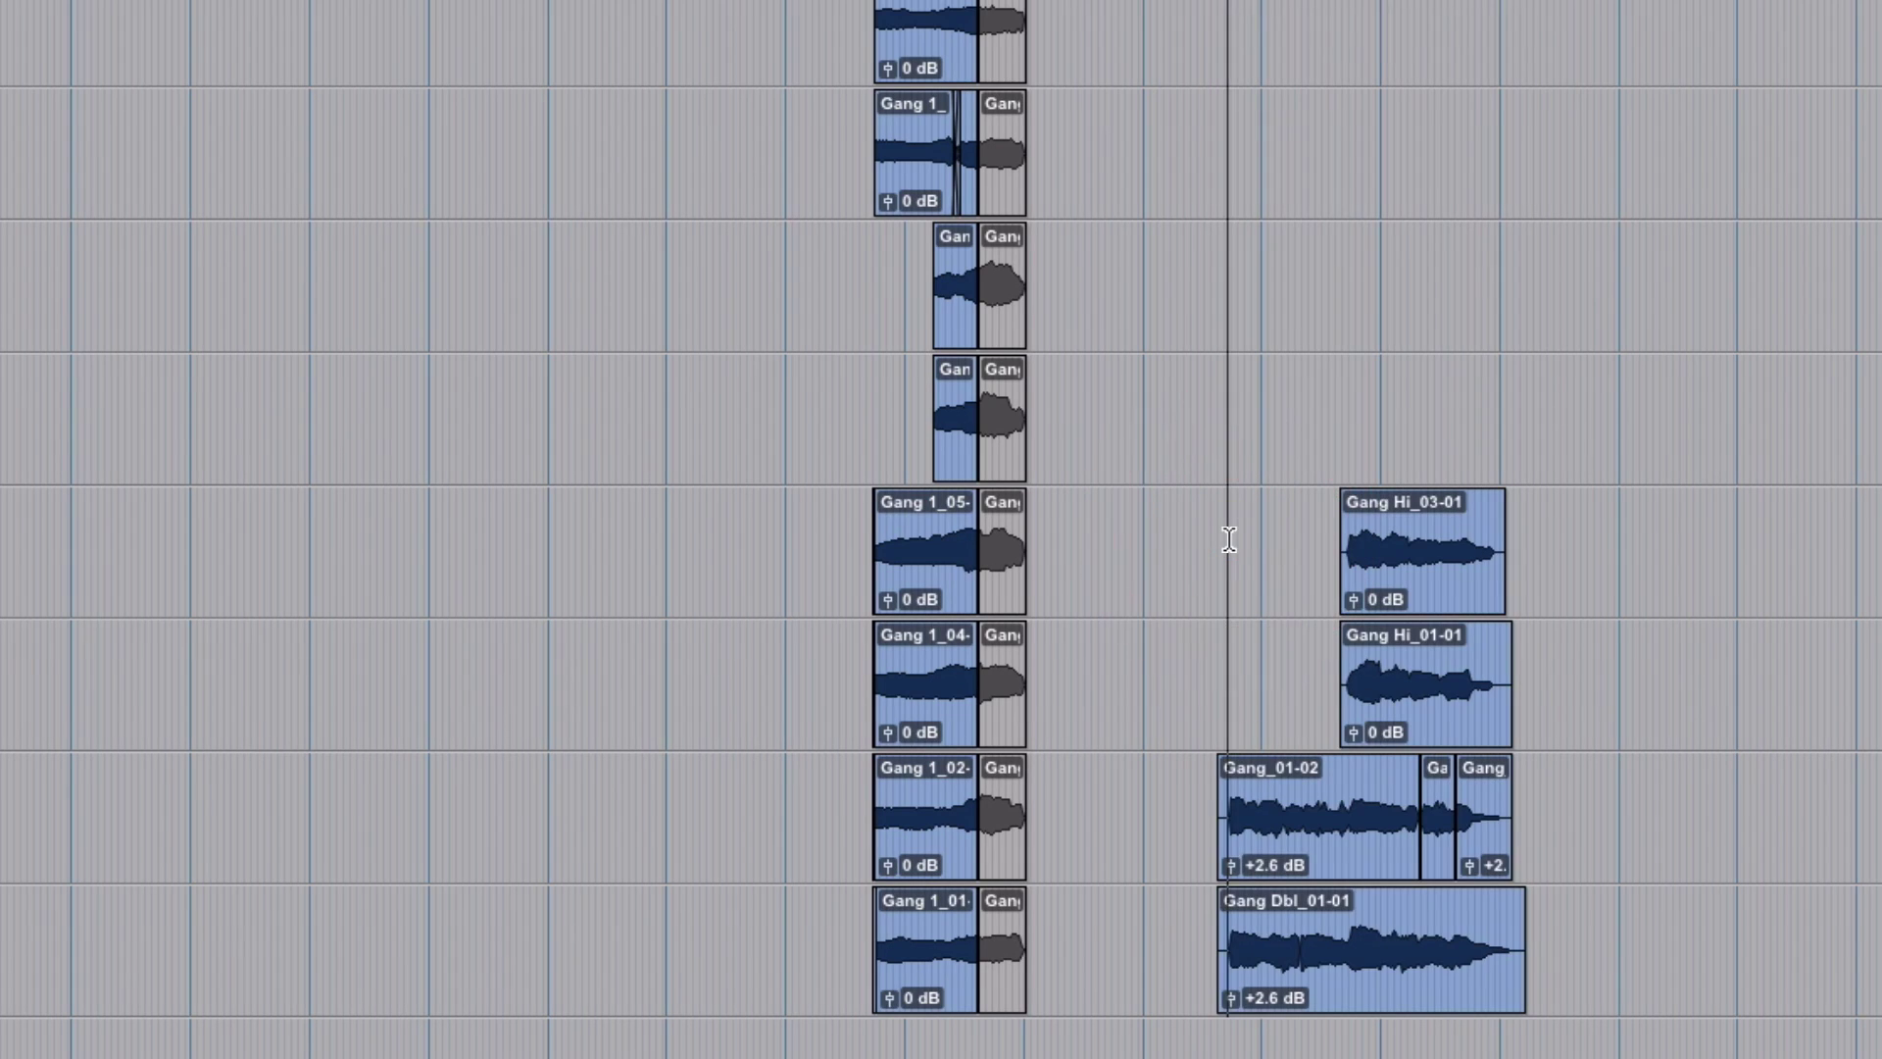
pyautogui.click(1225, 518)
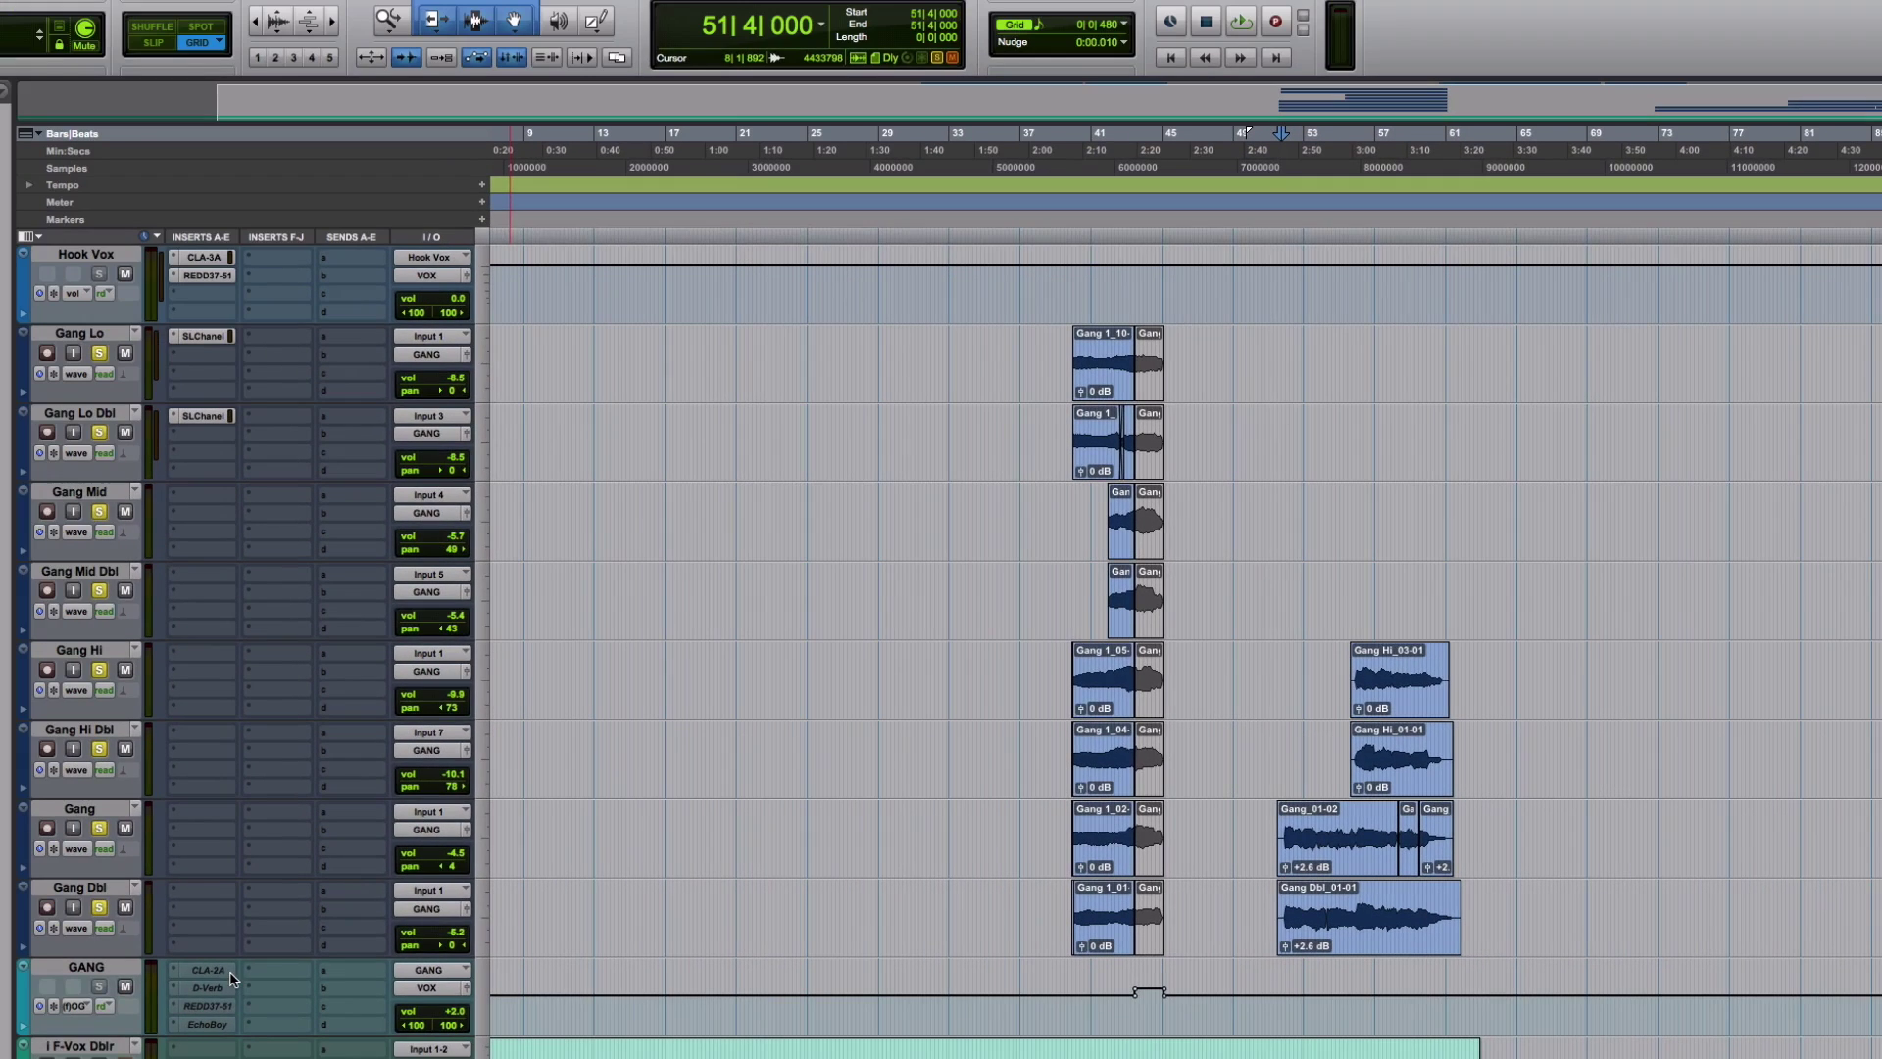
# Activate the CLA-2A compressor on the GANG track, open its window and move it clear of the gang clips
pyautogui.click(218, 973)
pyautogui.click(204, 970)
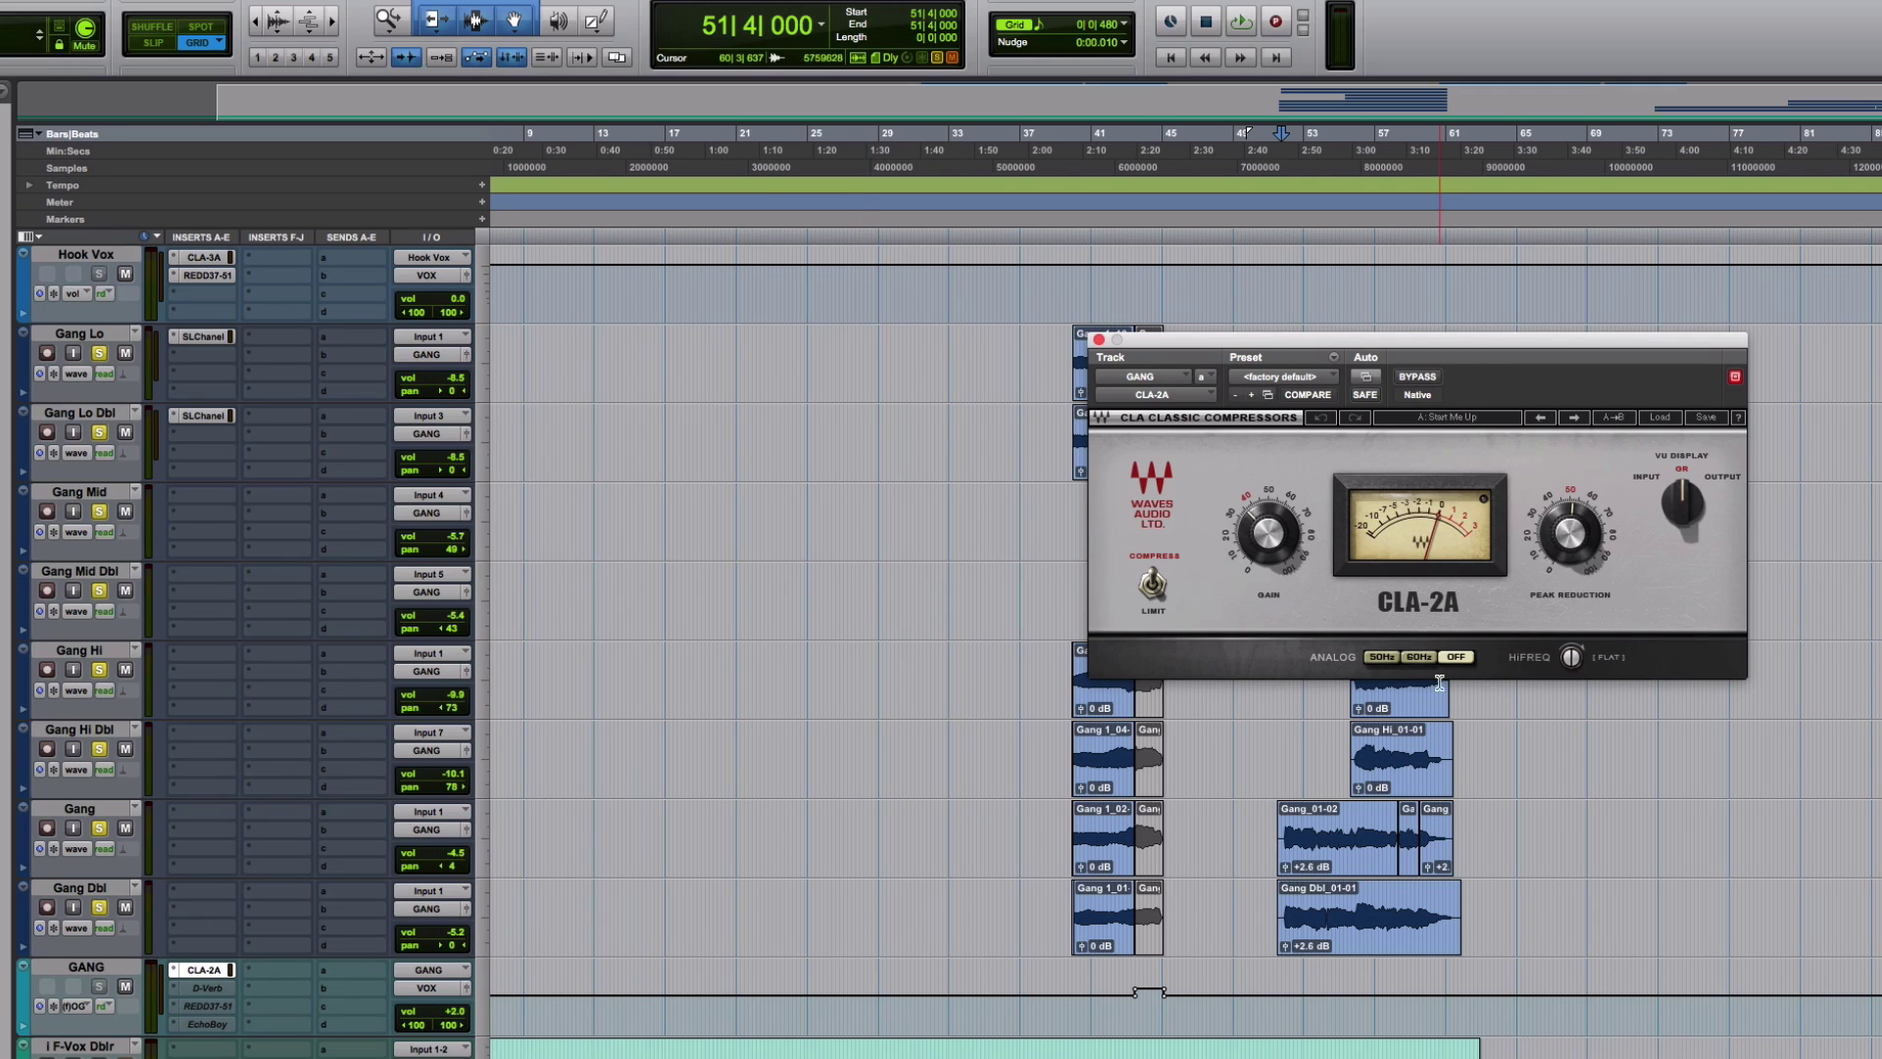
pyautogui.moveTo(1466, 358); pyautogui.dragTo(1423, 248)
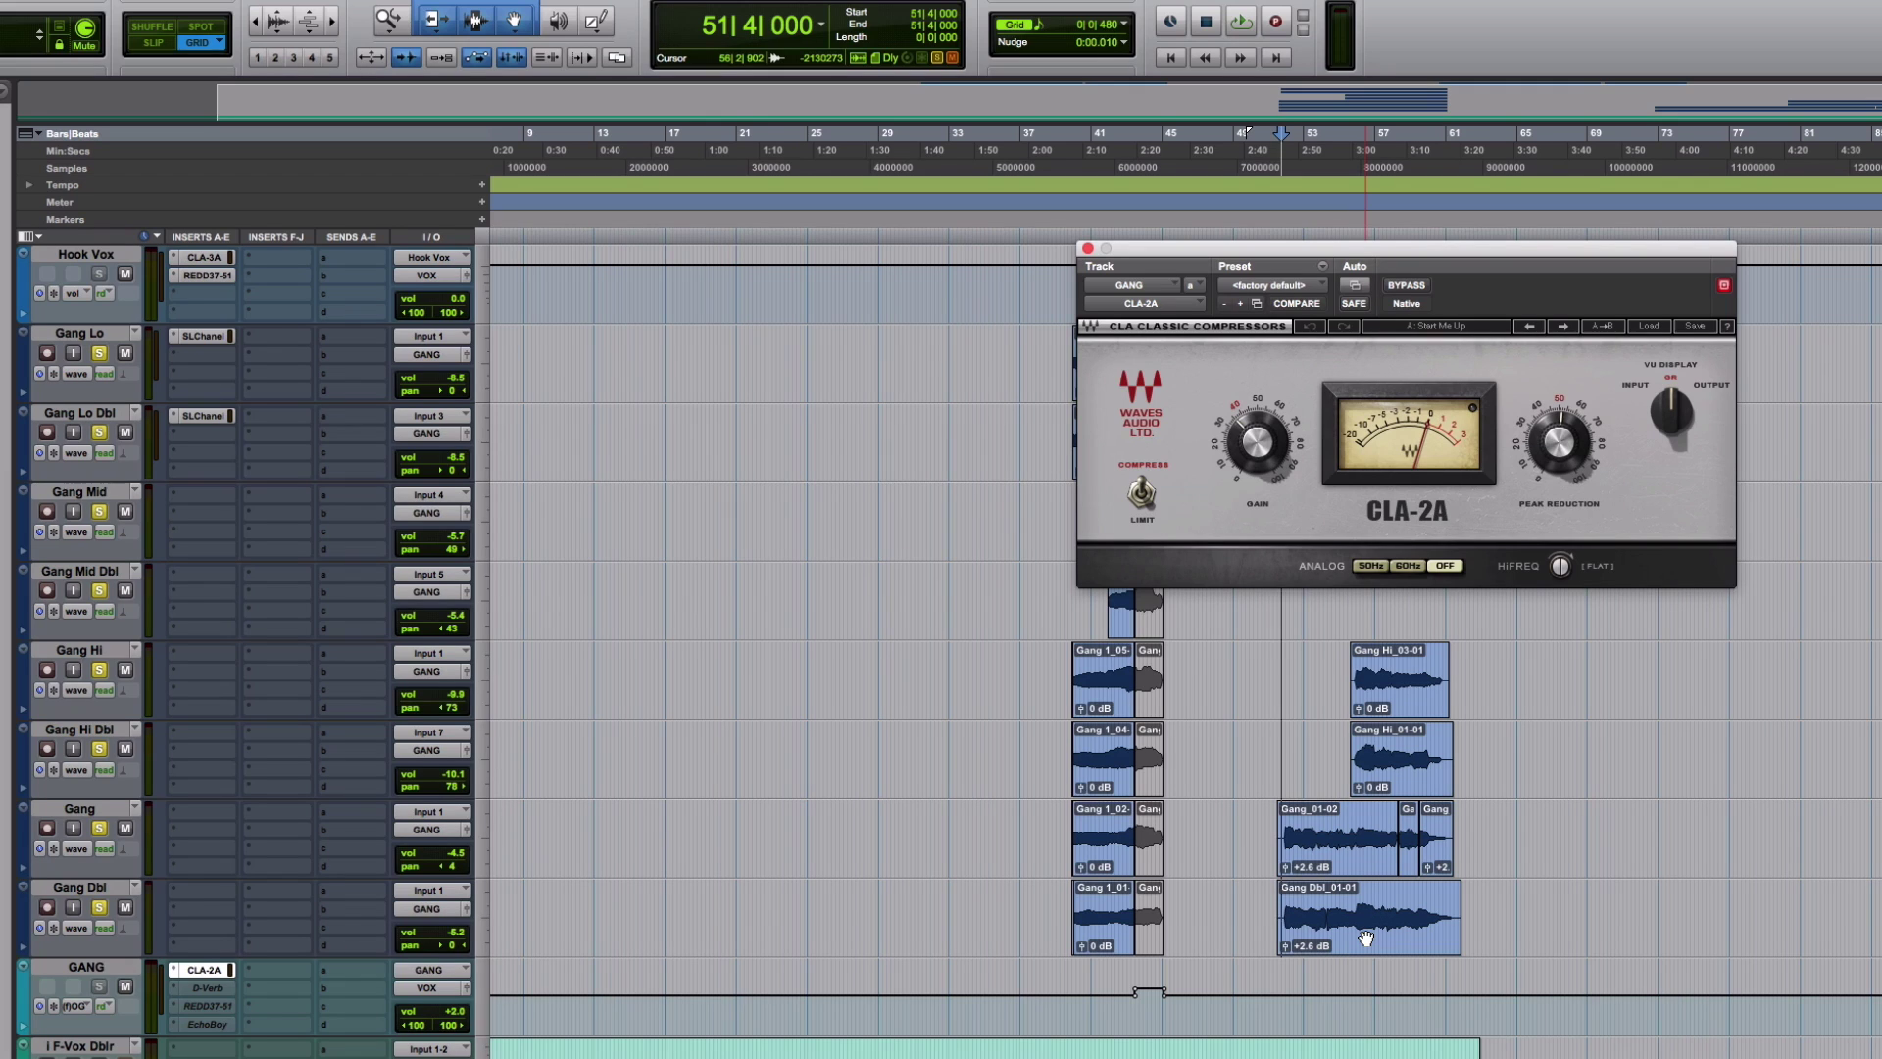
# Bypass the CLA-2A and listen to the uncompressed gang vocals from bar 56 and from 51|3|480
pyautogui.click(1349, 658)
pyautogui.click(1406, 287)
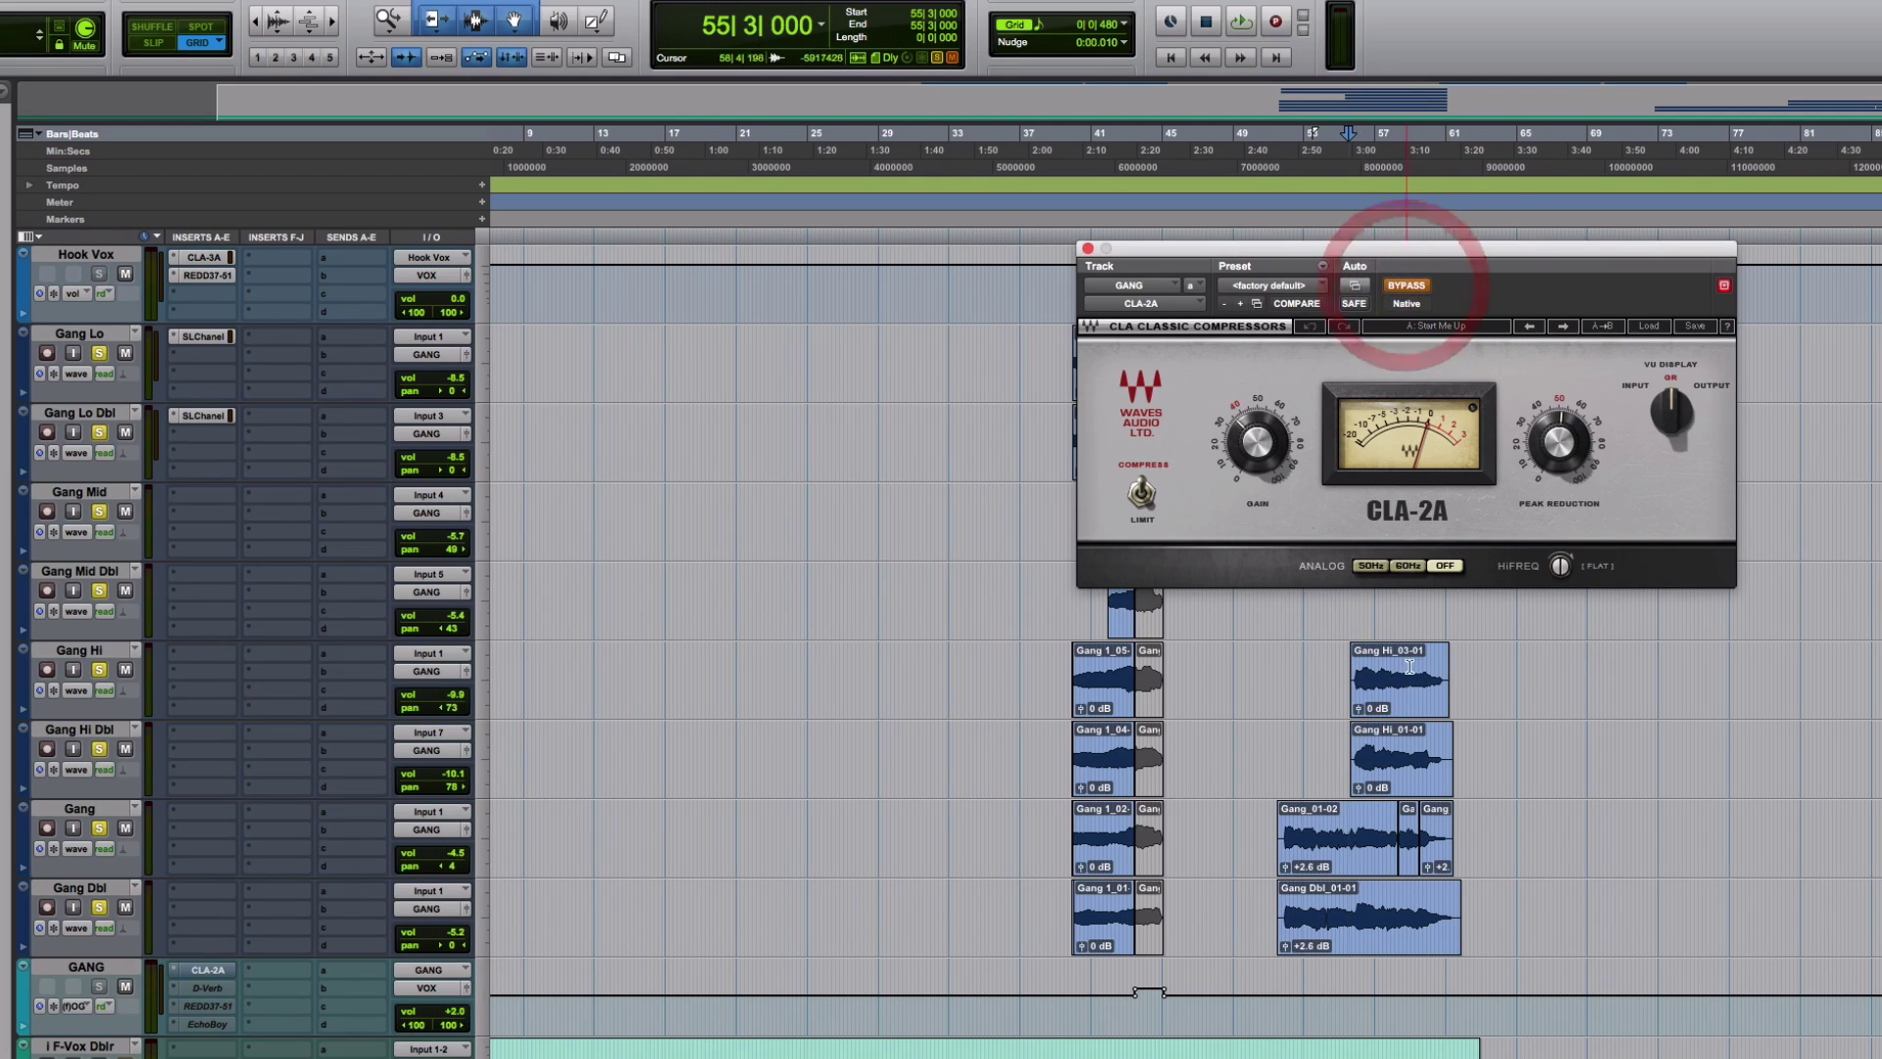
pyautogui.click(1357, 824)
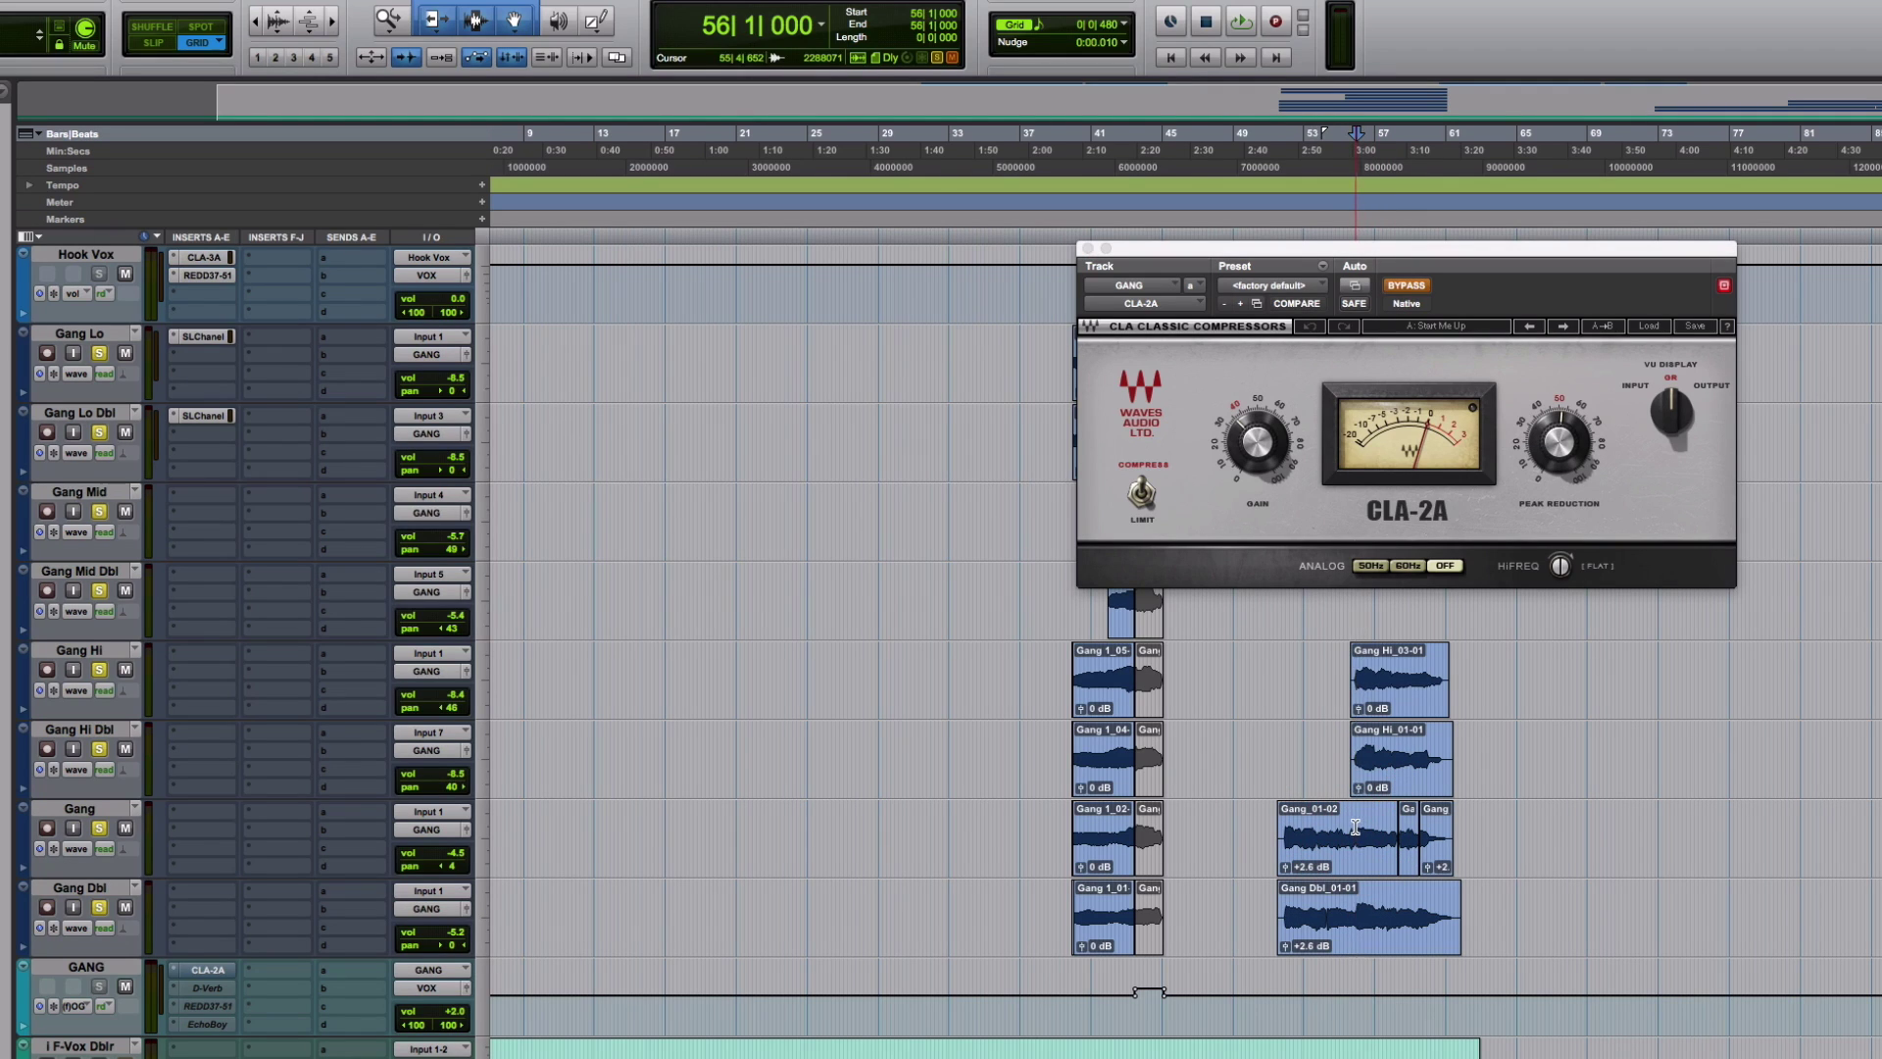
pyautogui.press('space')
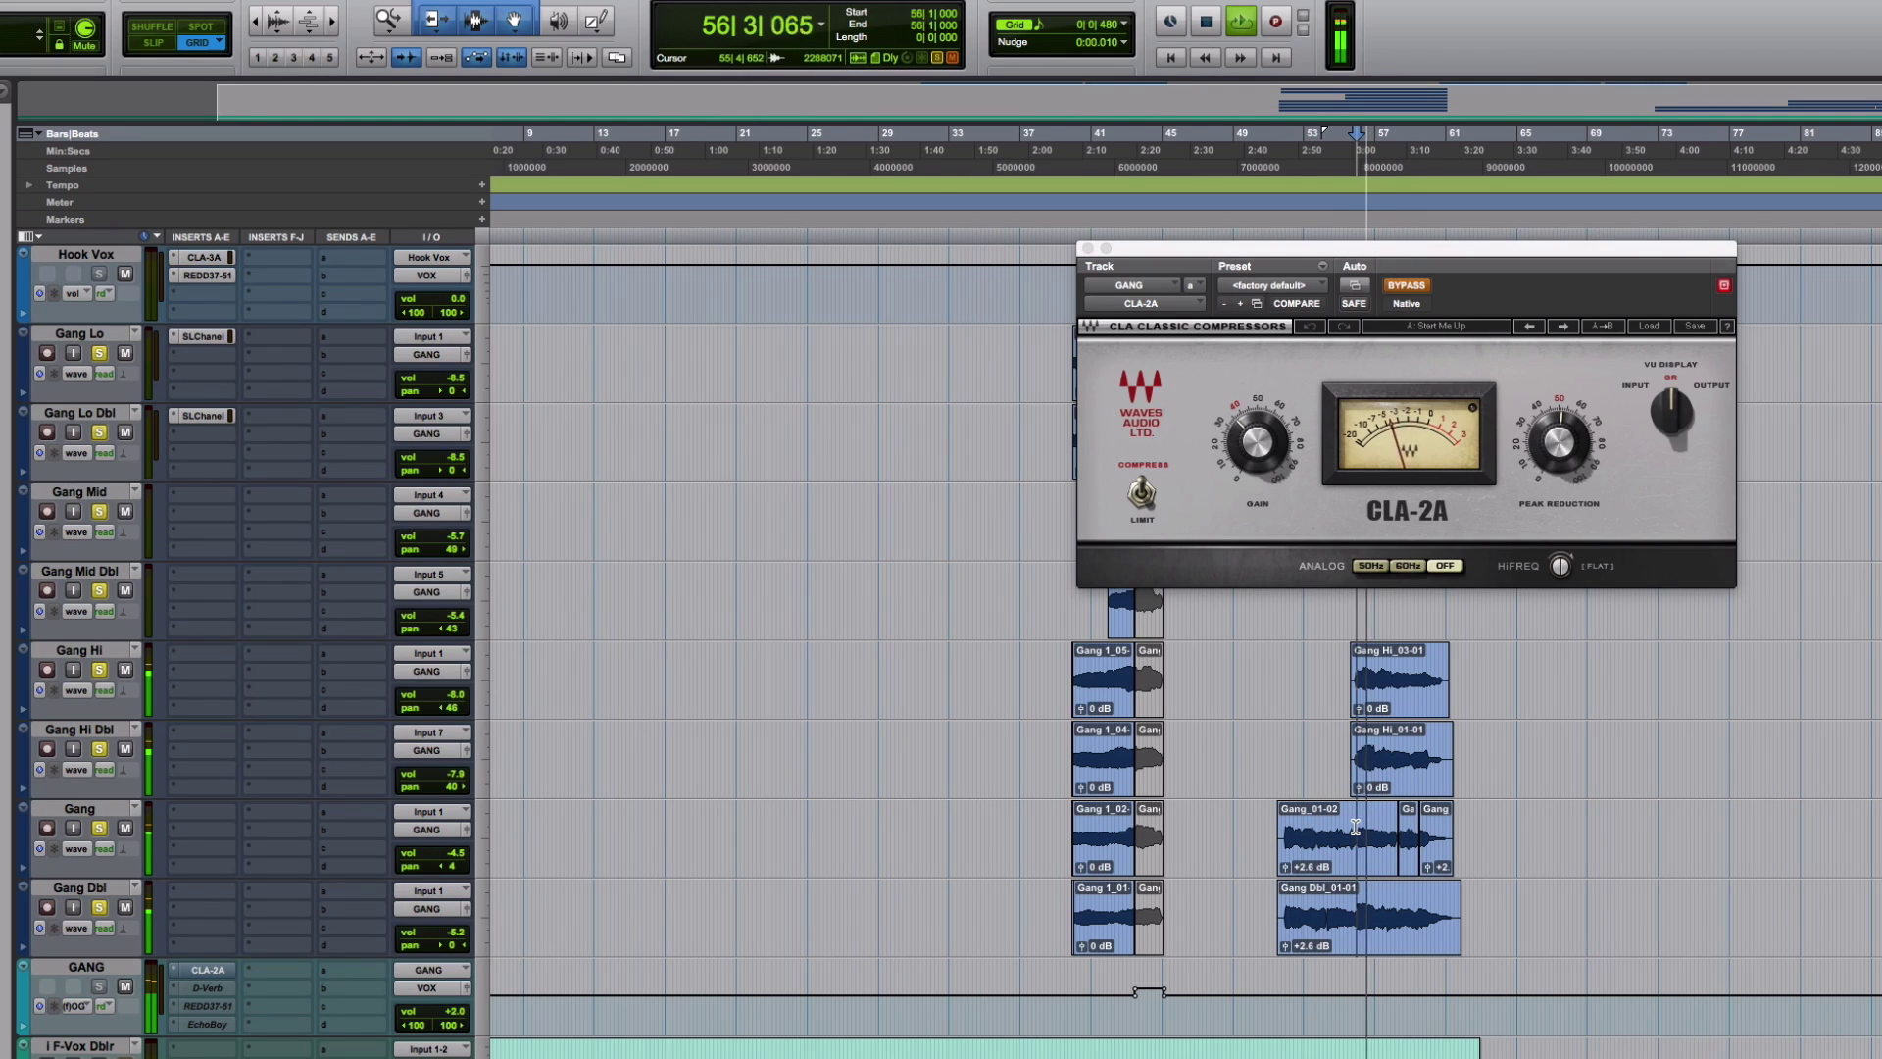
pyautogui.press('space')
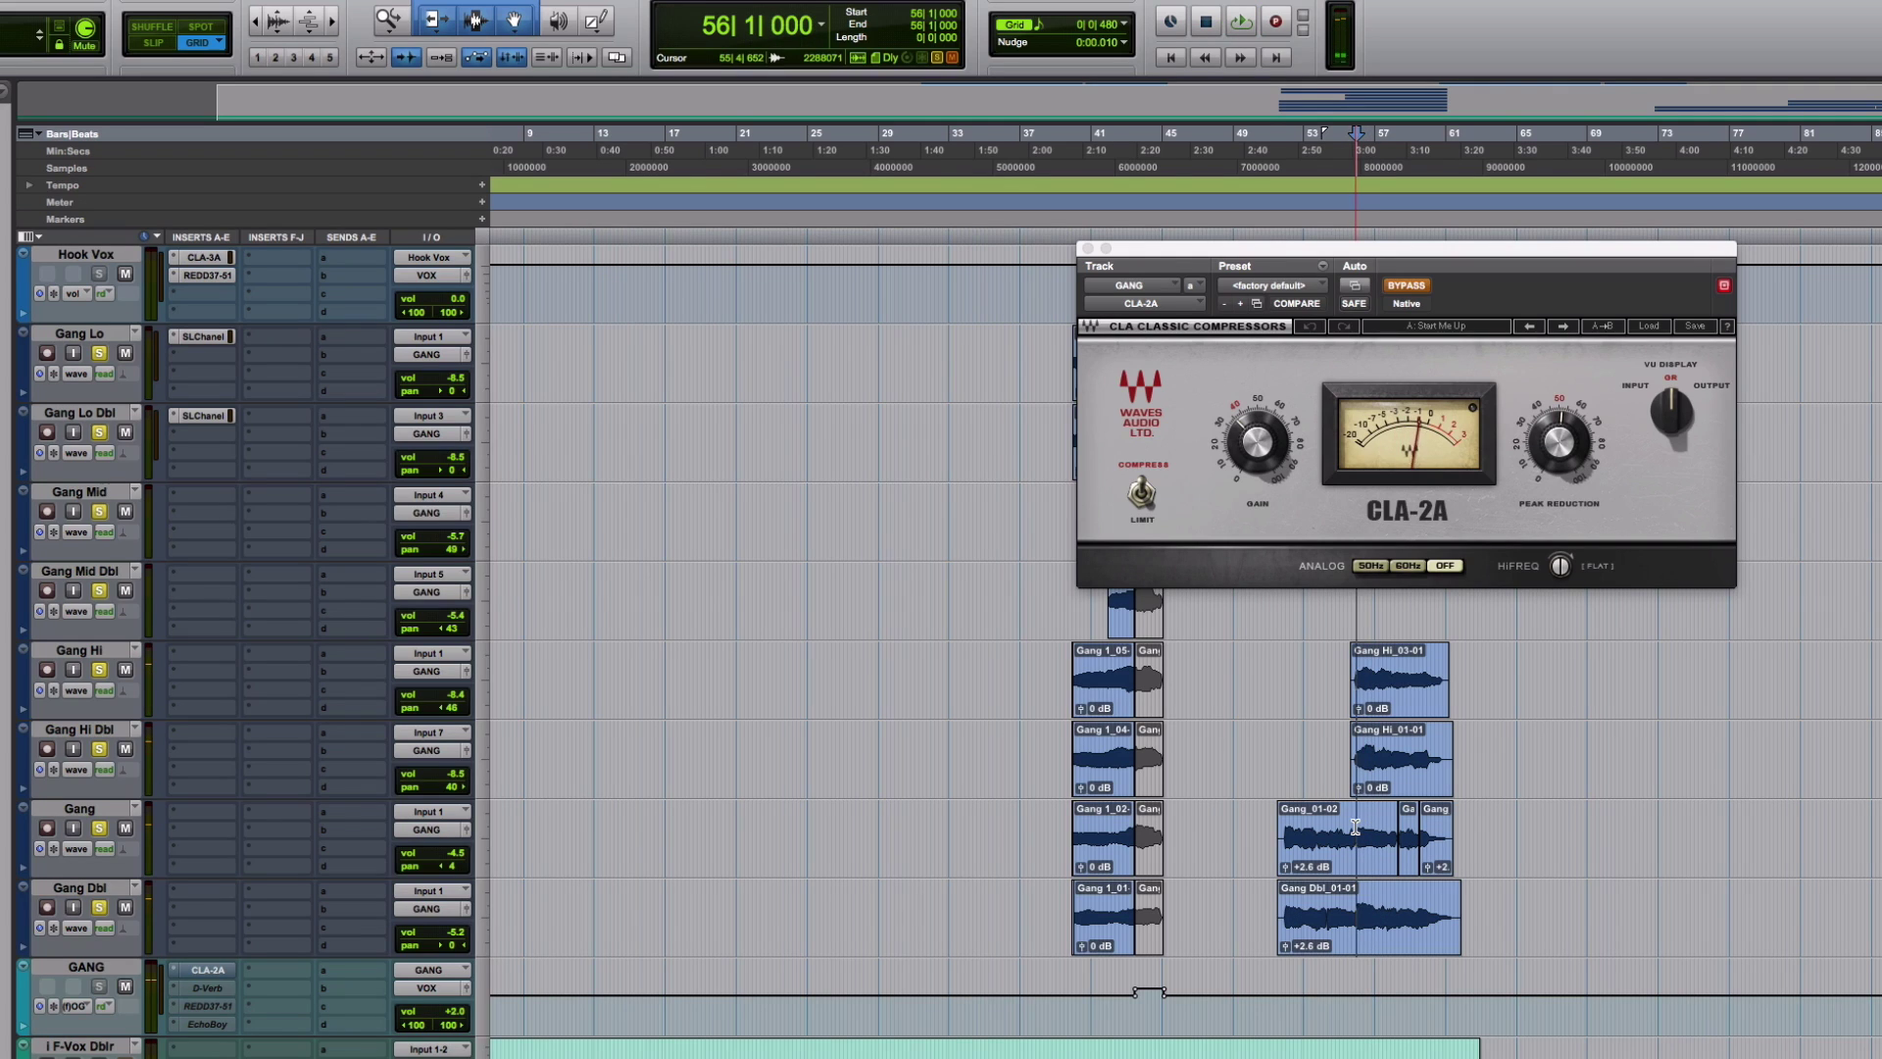
pyautogui.click(1282, 745)
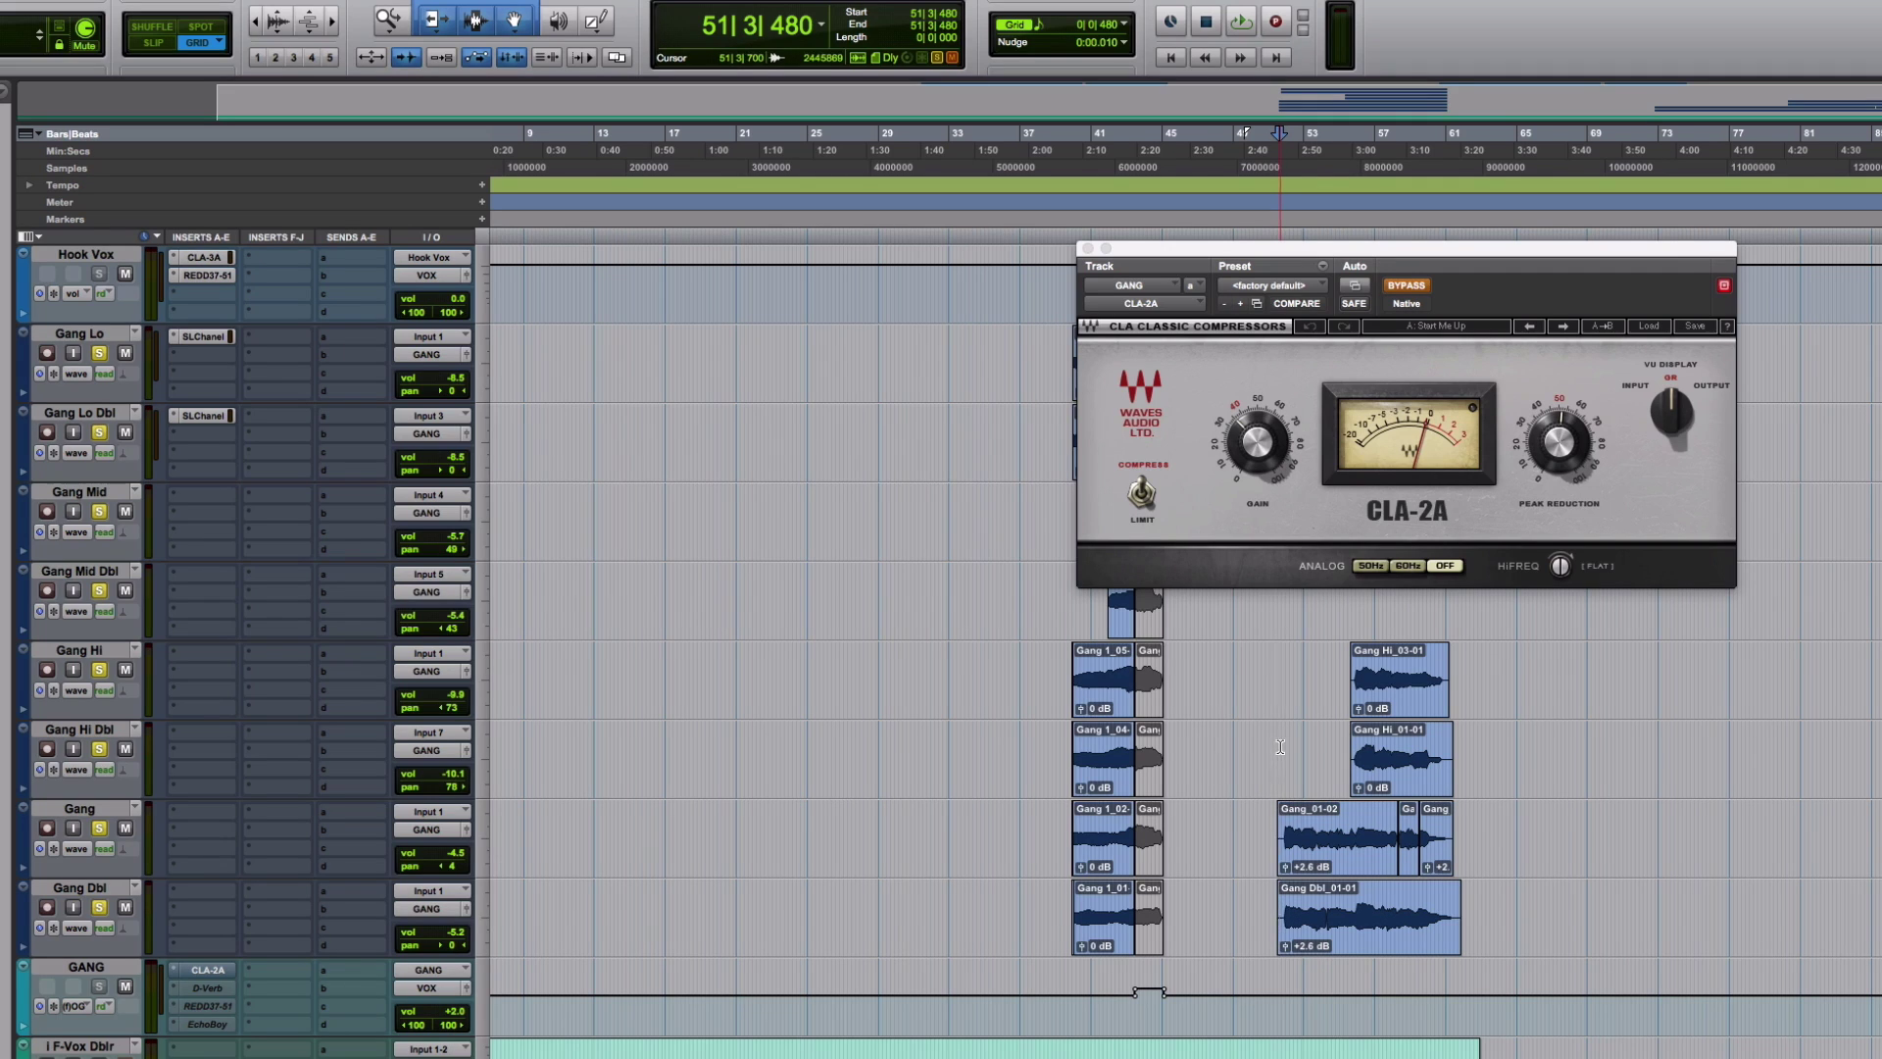
pyautogui.press('space')
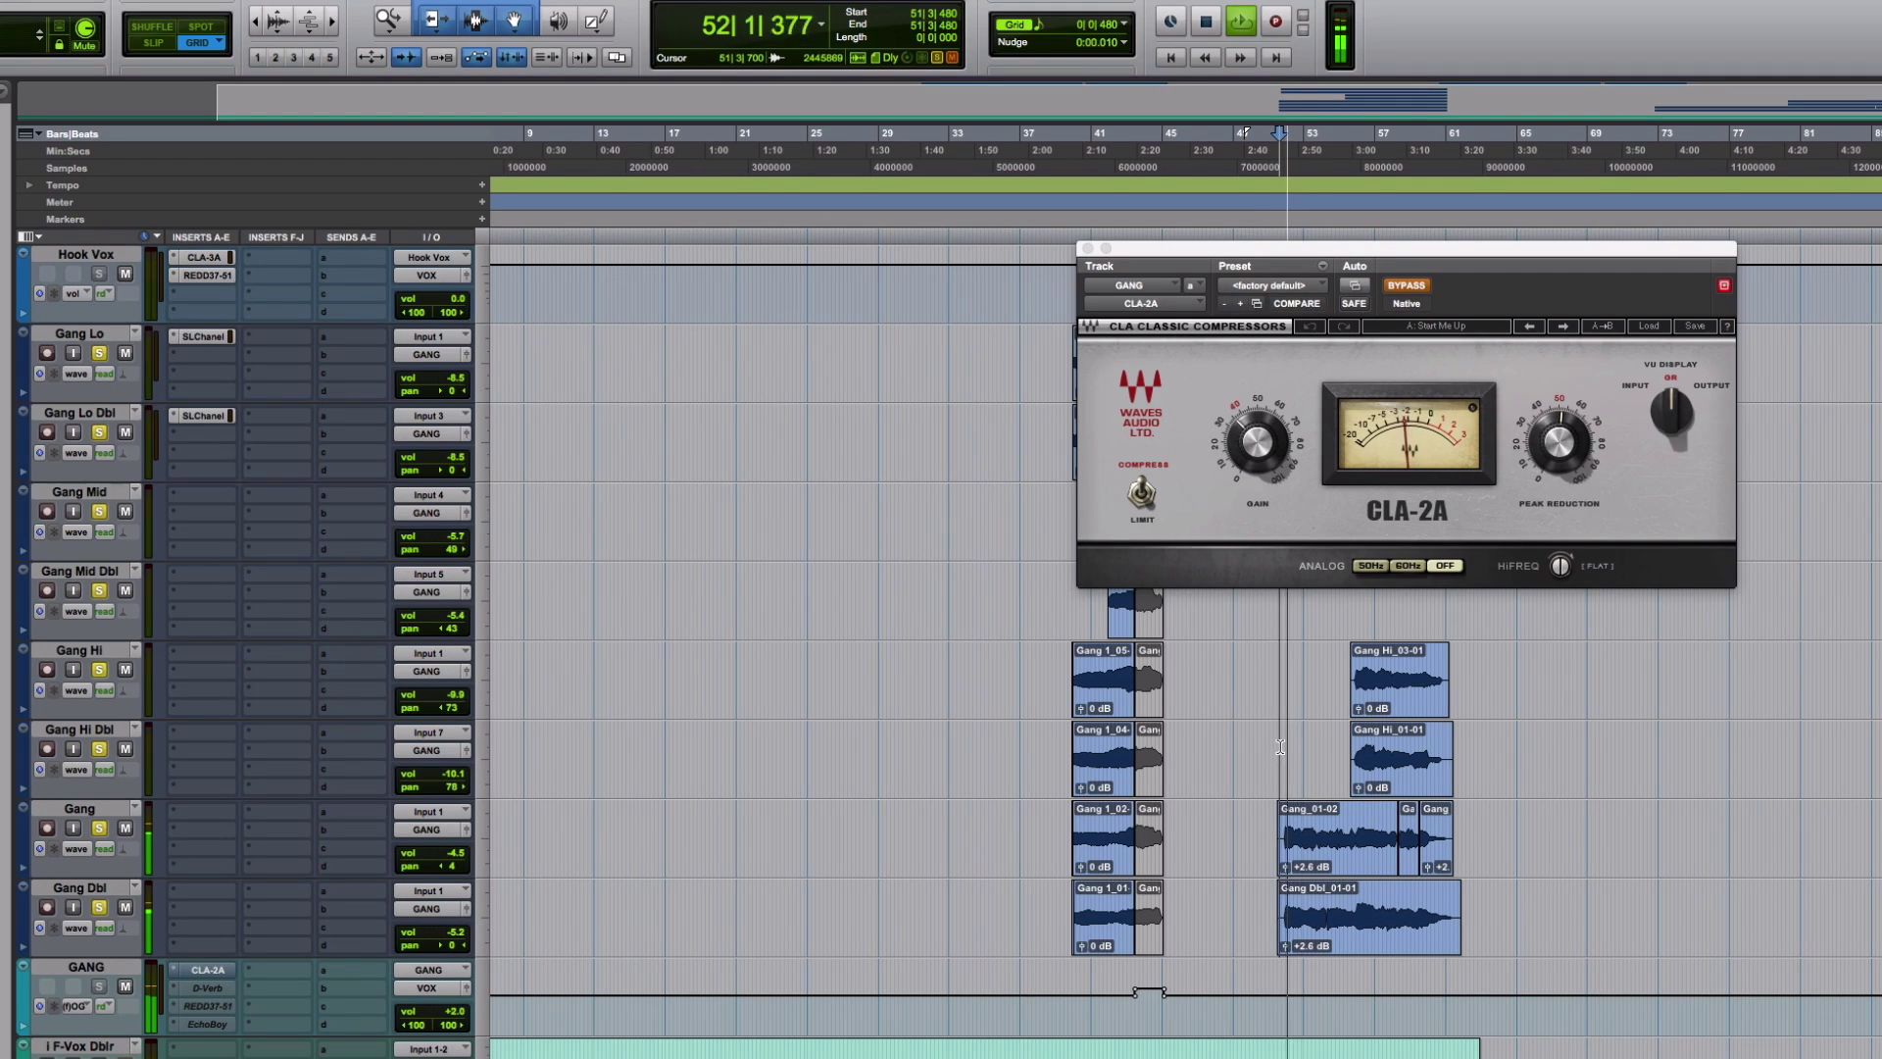
pyautogui.press('space')
# Compare the Gang Hi entrance at 55|3|480 with the CLA-2A active and bypassed, leaving the compressor active
pyautogui.click(1348, 751)
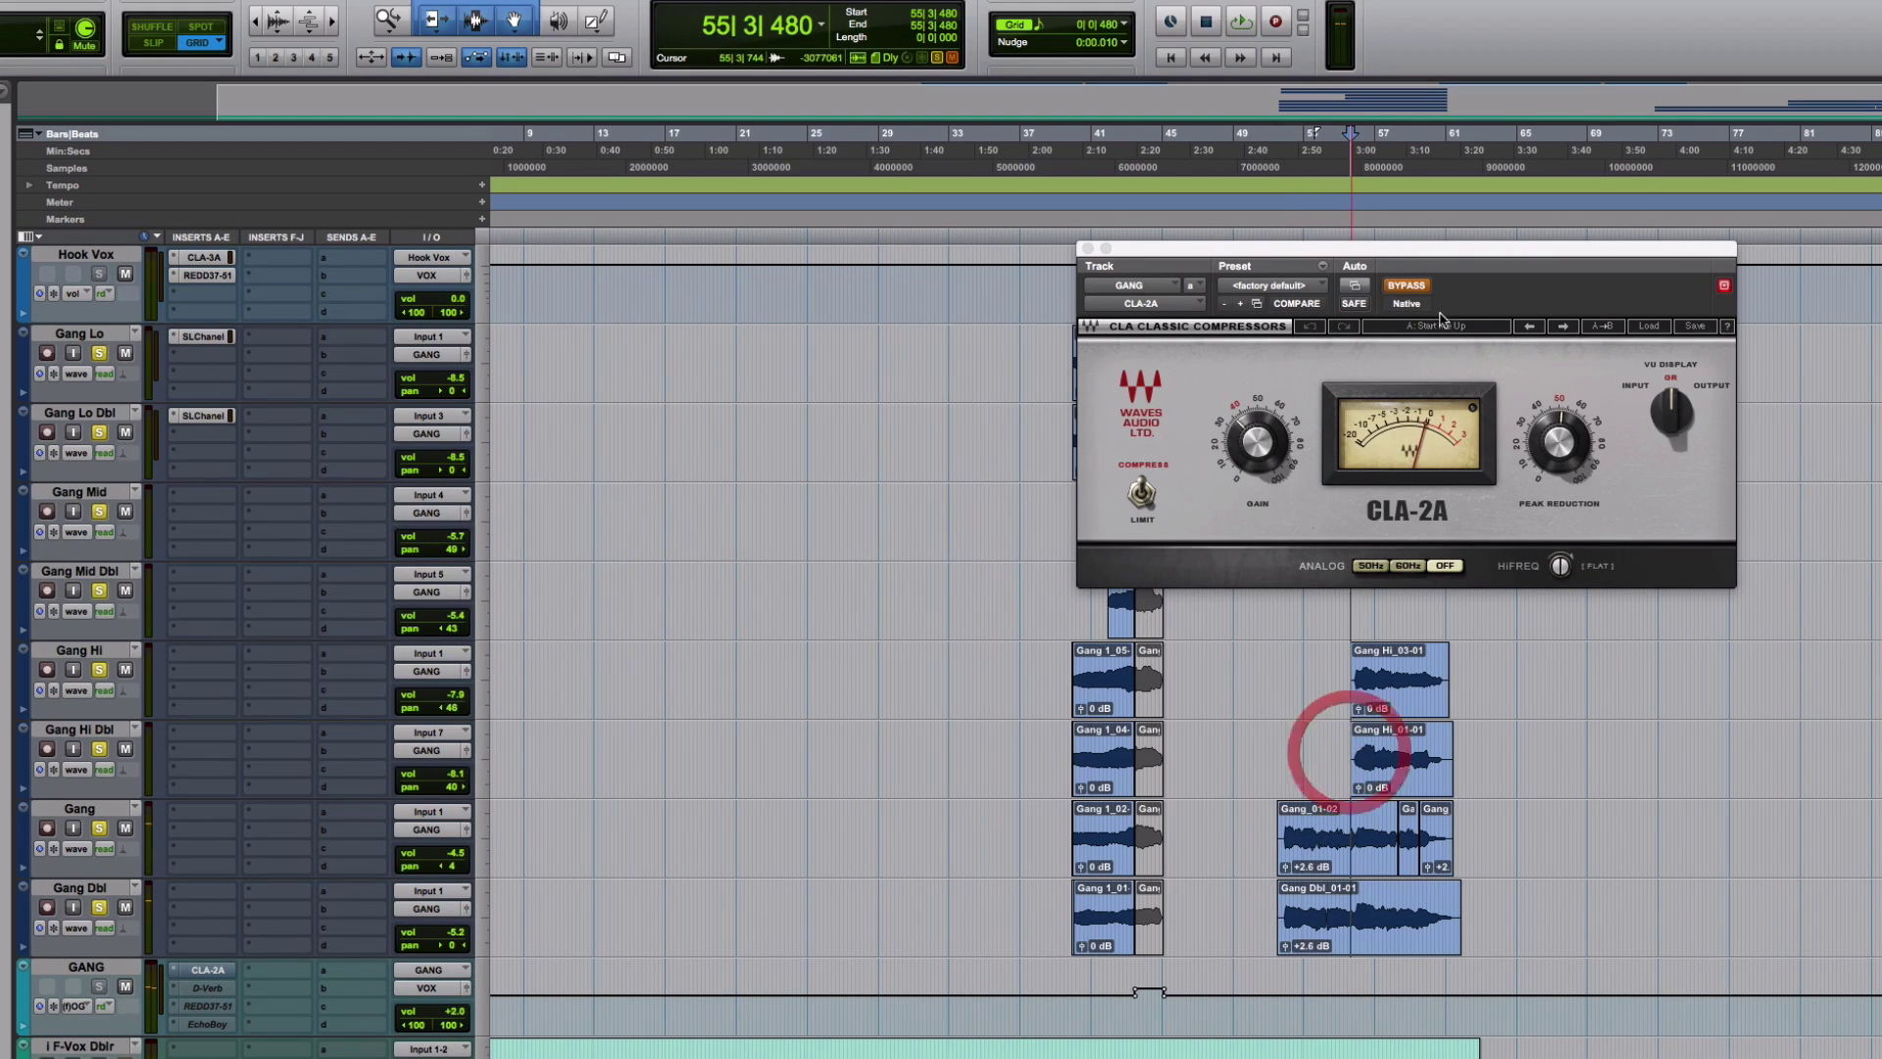
pyautogui.click(1418, 291)
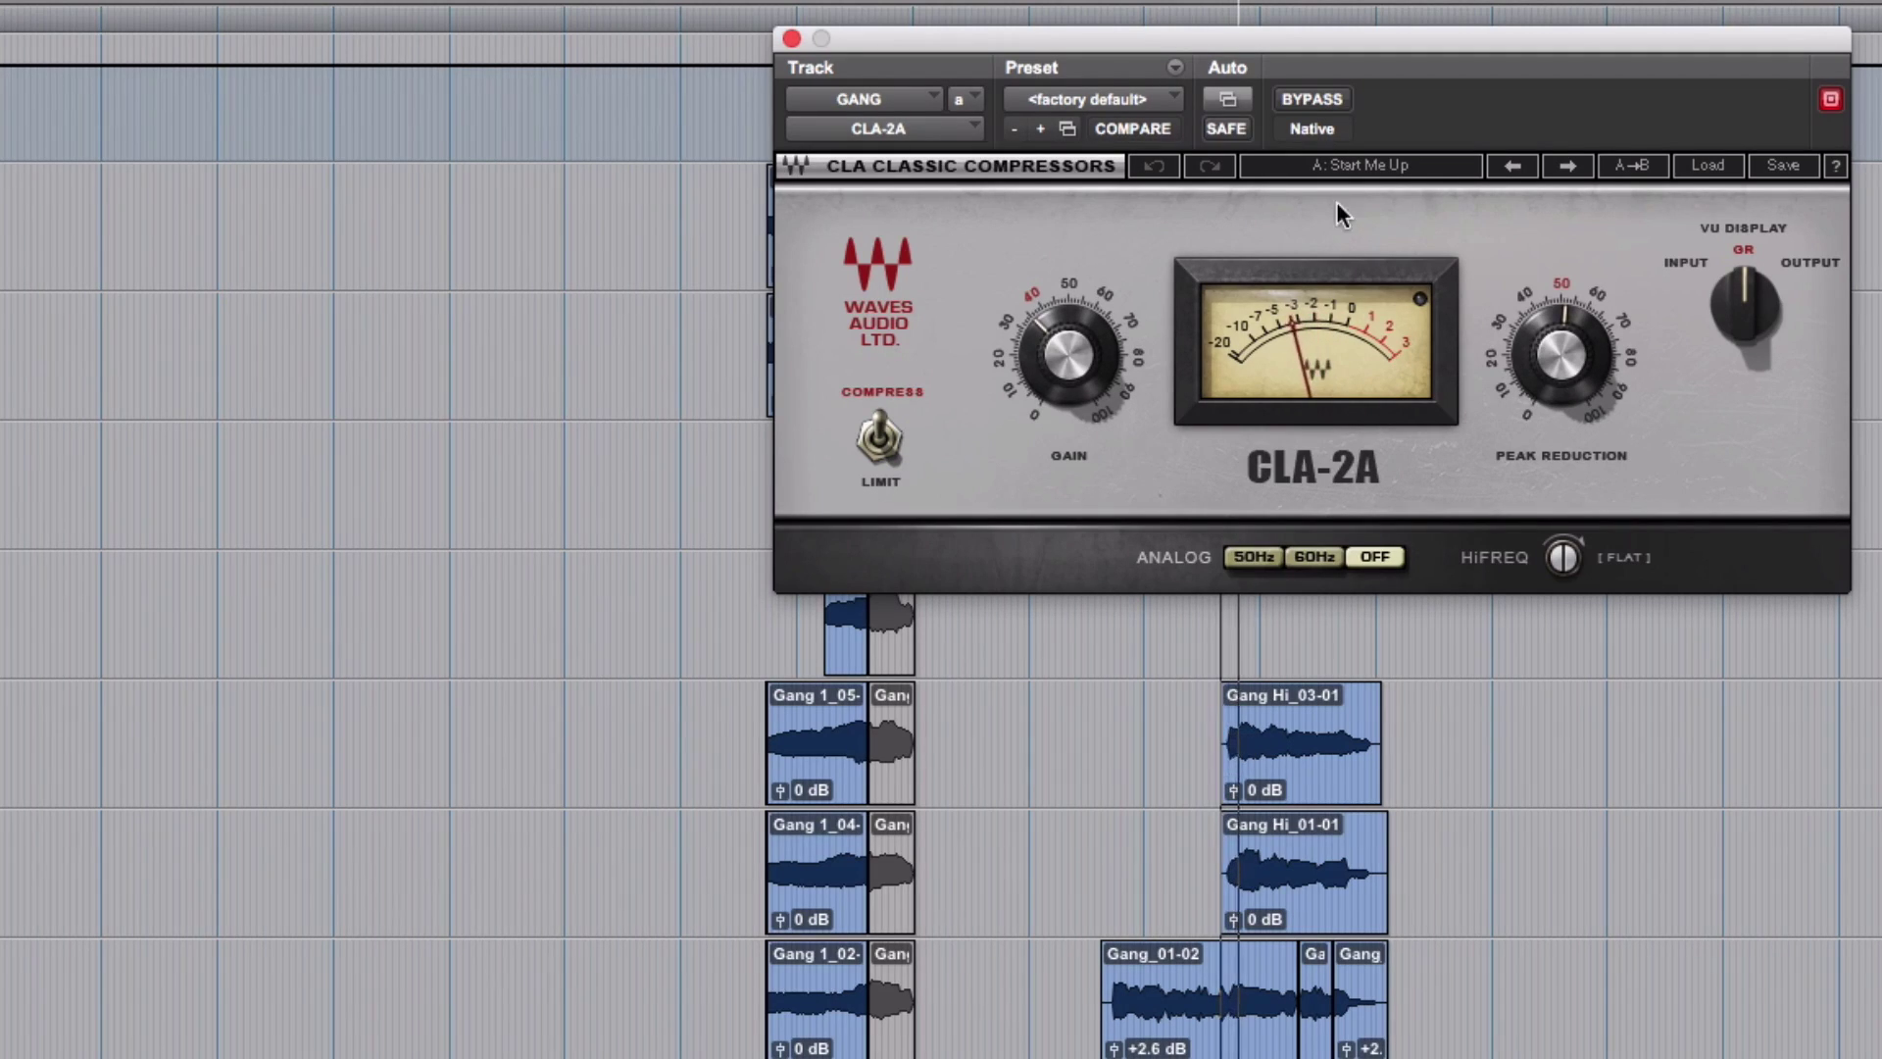
pyautogui.click(1329, 104)
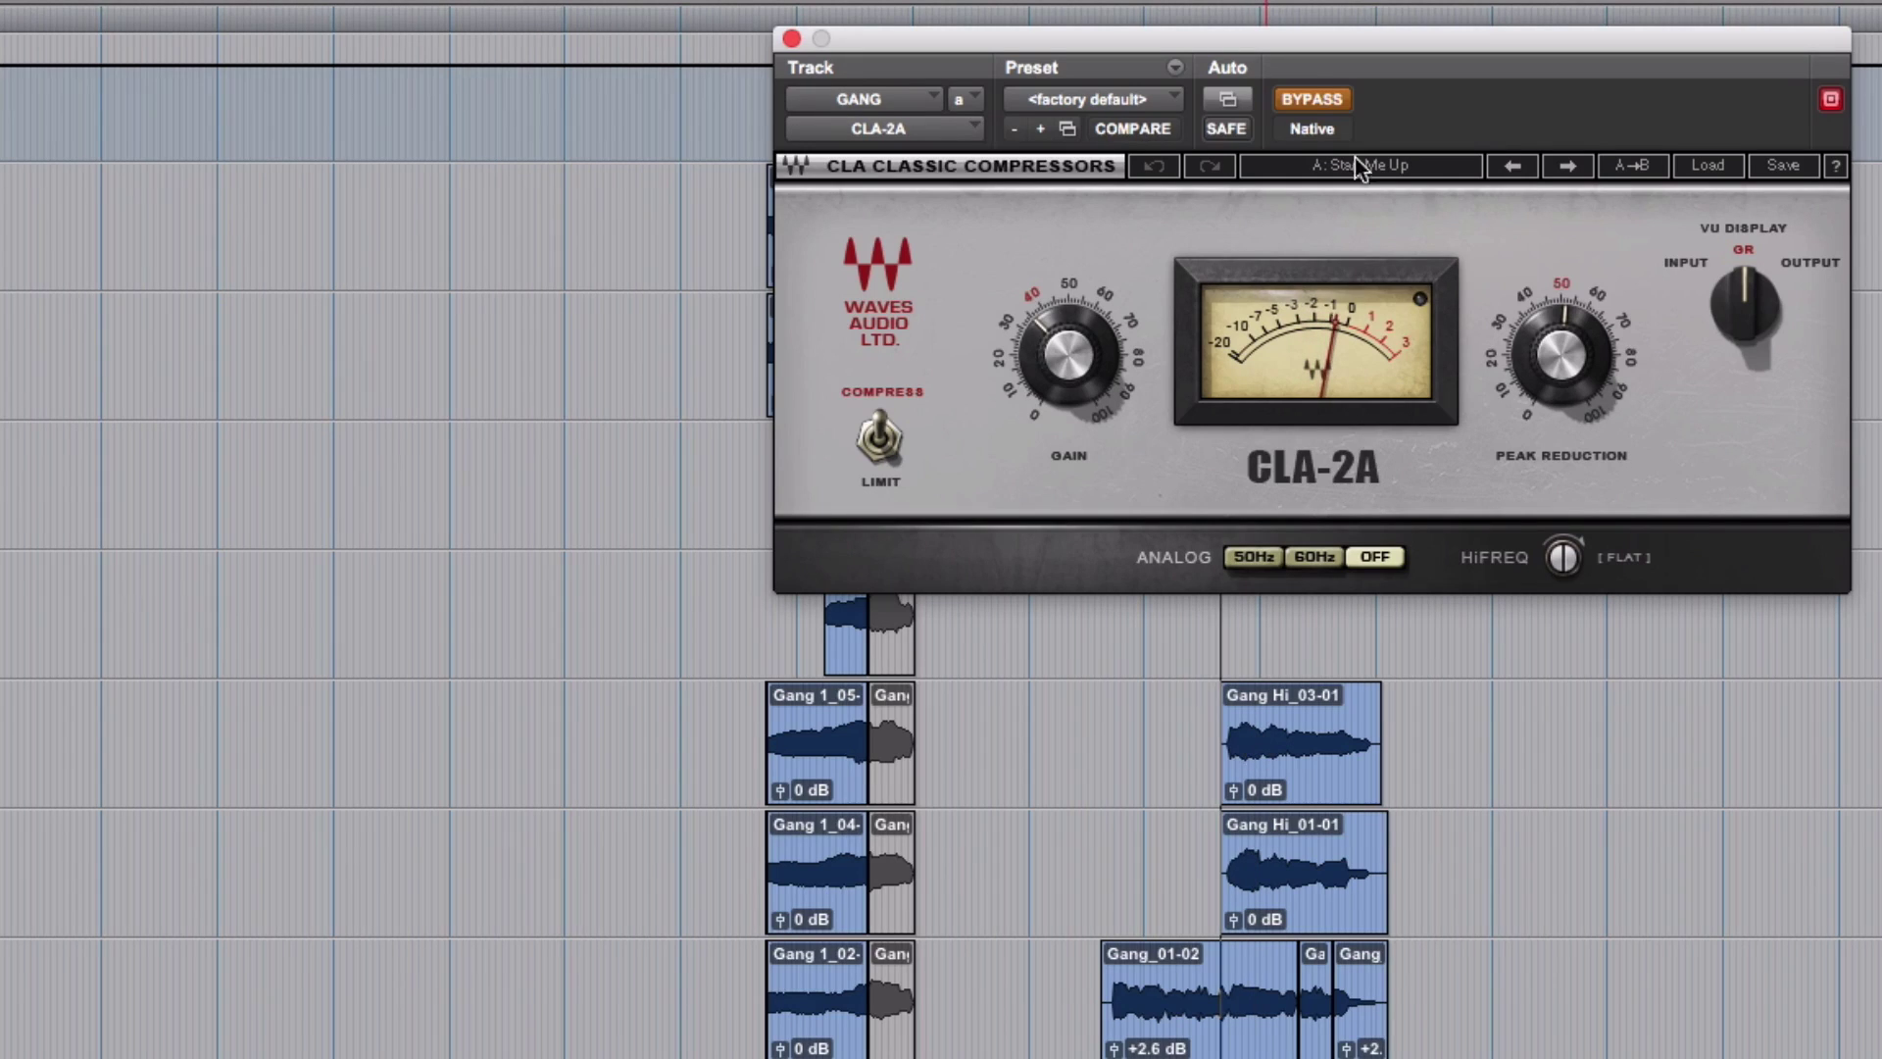
pyautogui.click(1336, 106)
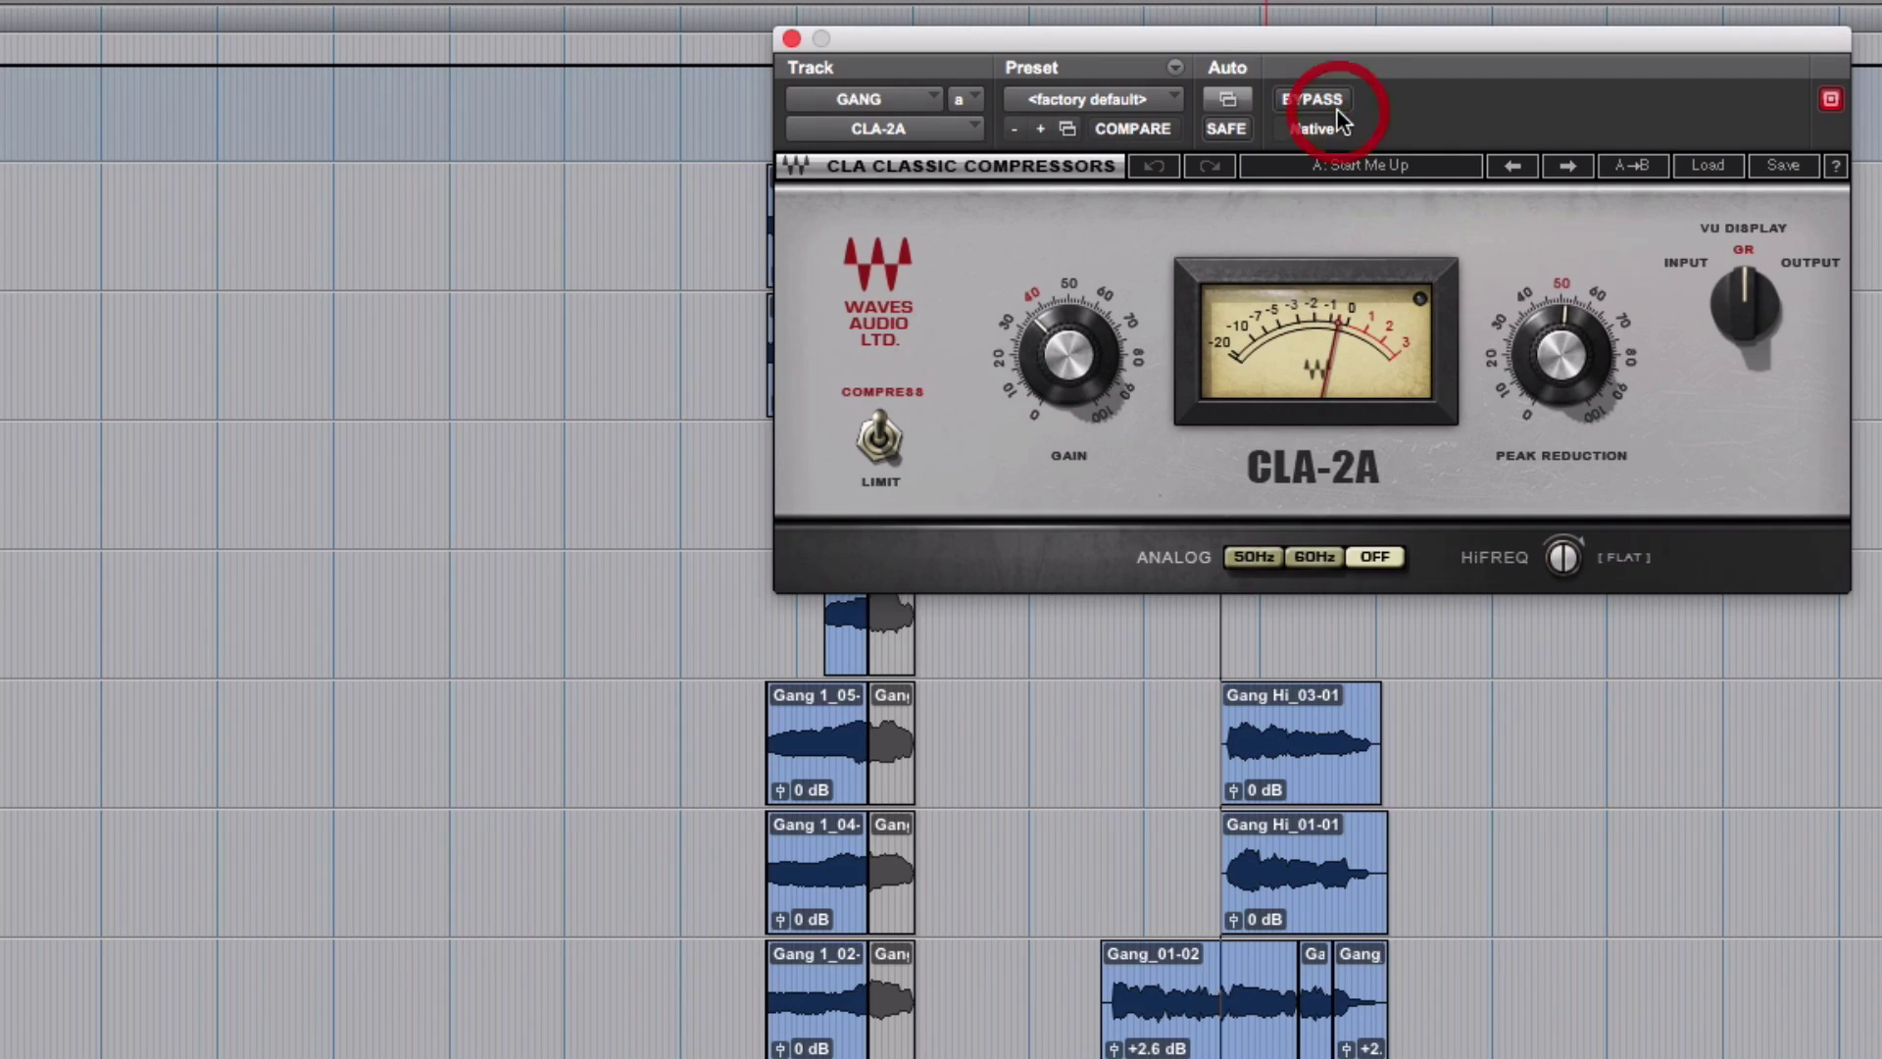
# Compare the beginning of the Gang_01-02 clip with the CLA-2A bypassed and active, leaving the compressor active
pyautogui.click(1105, 849)
pyautogui.click(1107, 843)
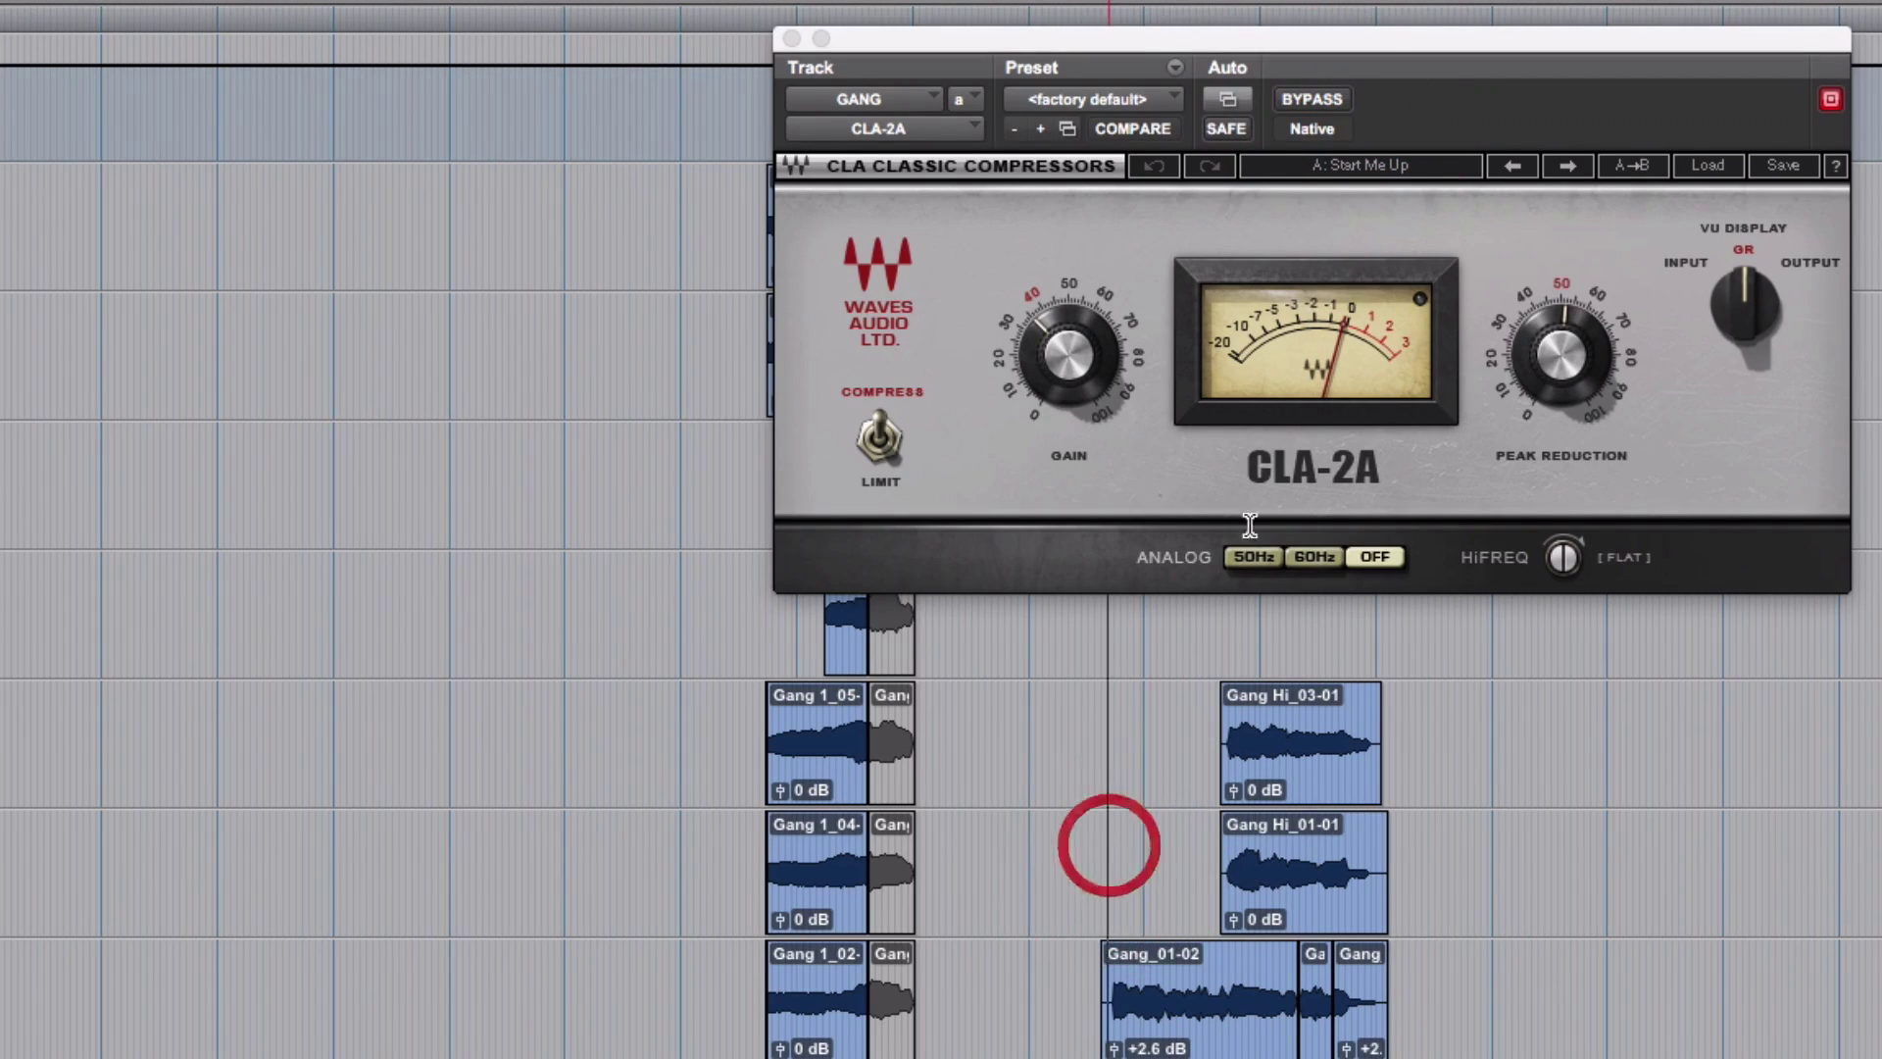
pyautogui.click(1341, 101)
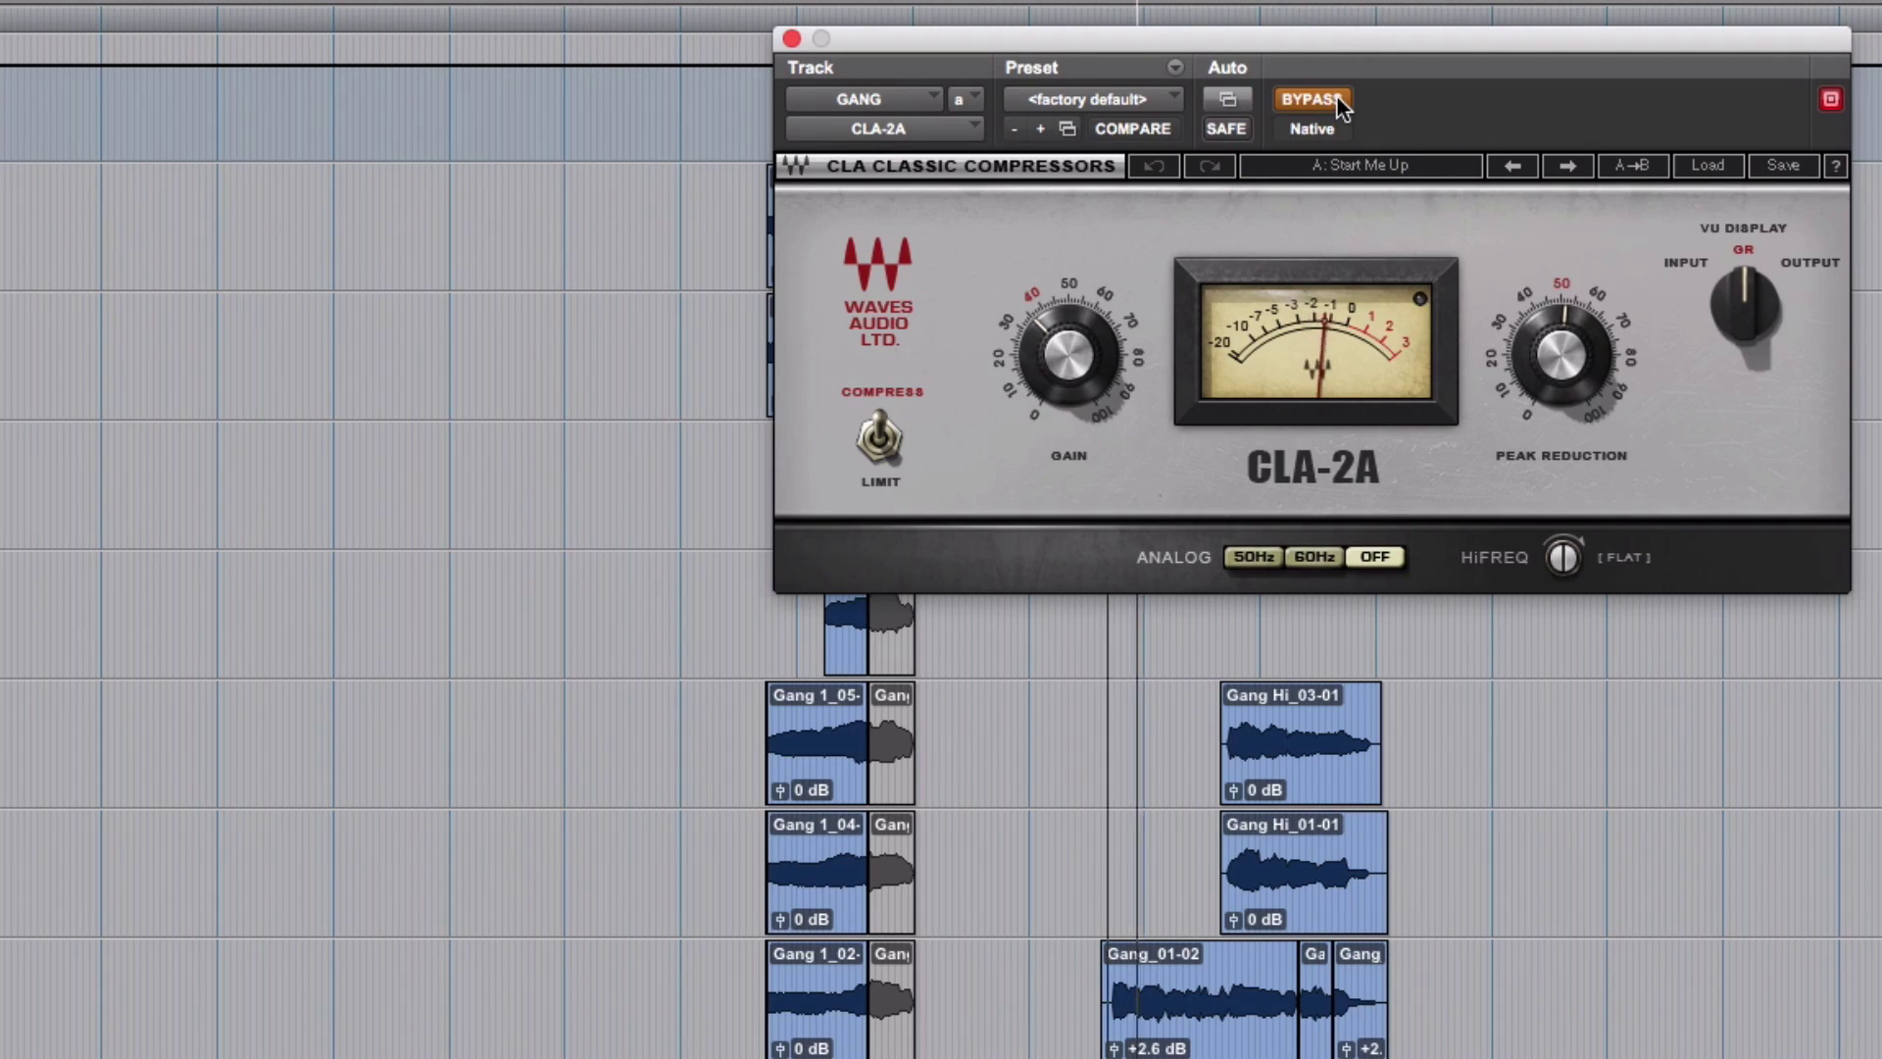
pyautogui.click(1337, 98)
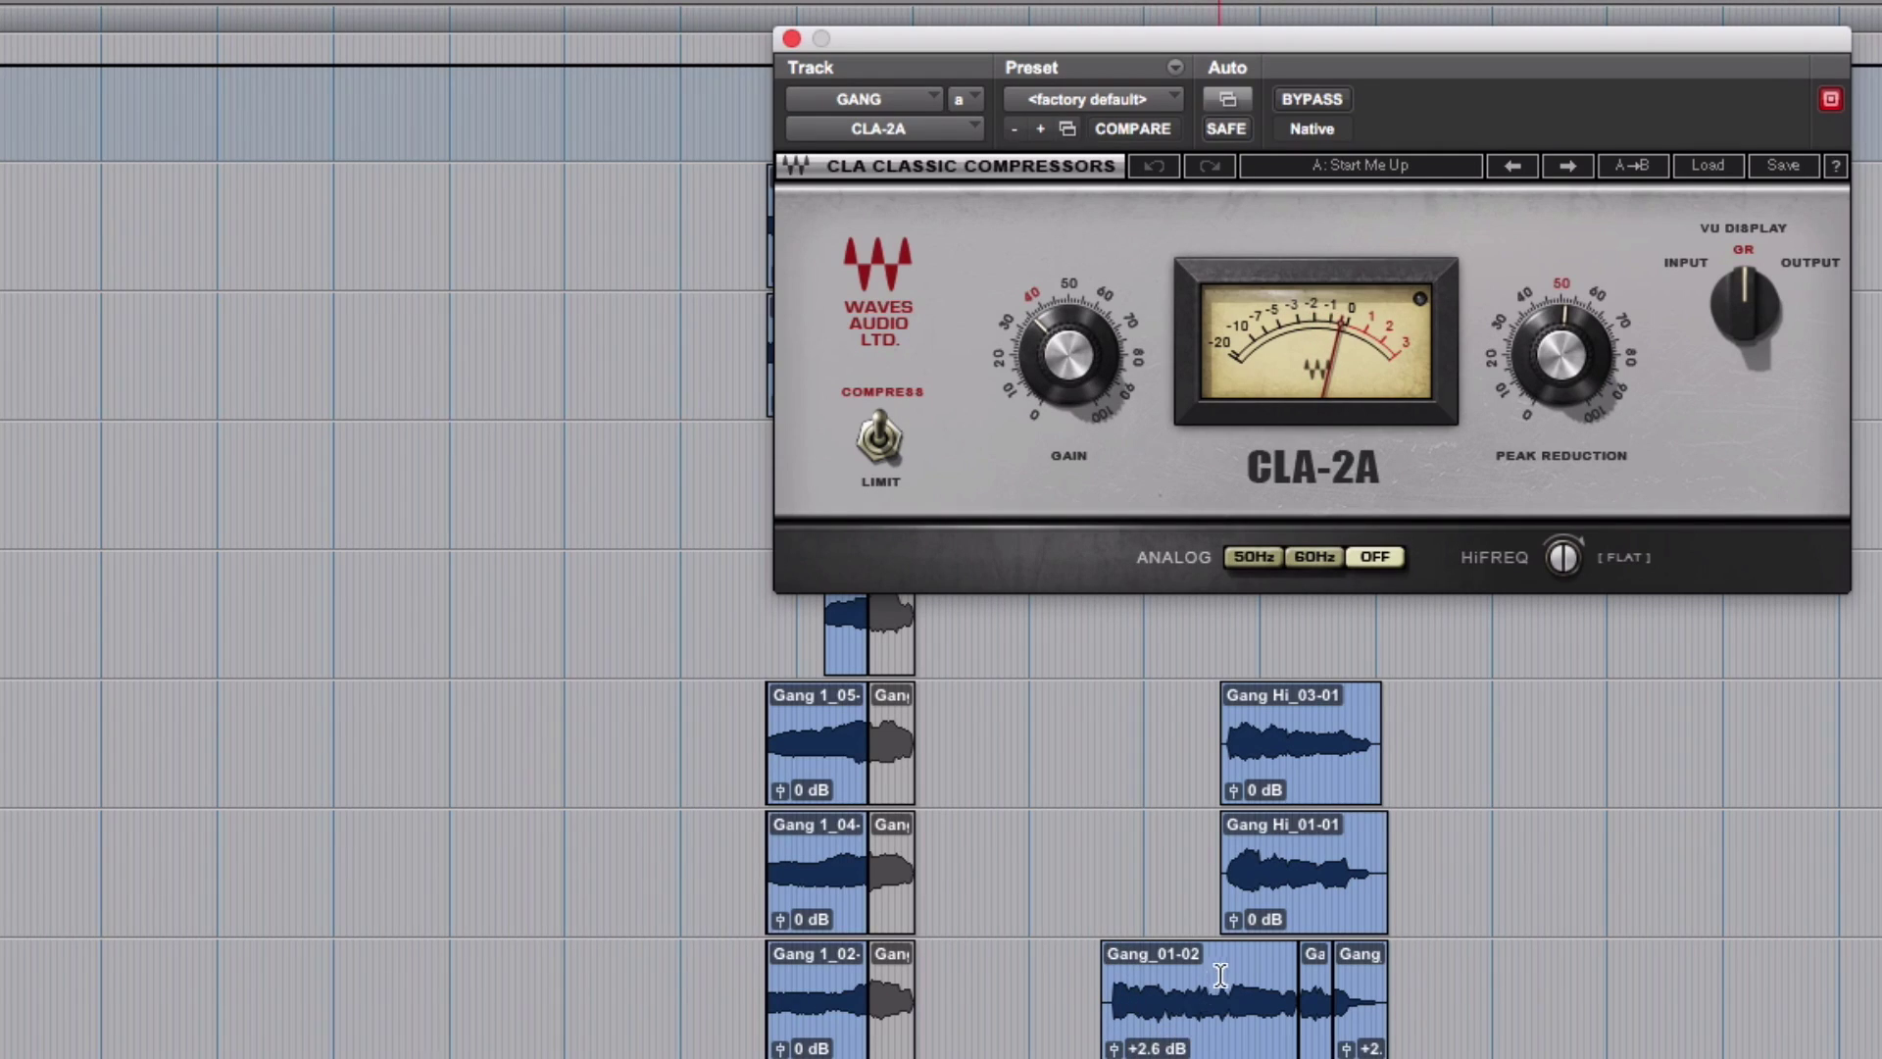
# Select the gang clips from the Gang Hi entrance to their end and close the CLA-2A window
pyautogui.moveTo(1108, 971); pyautogui.dragTo(1220, 971)
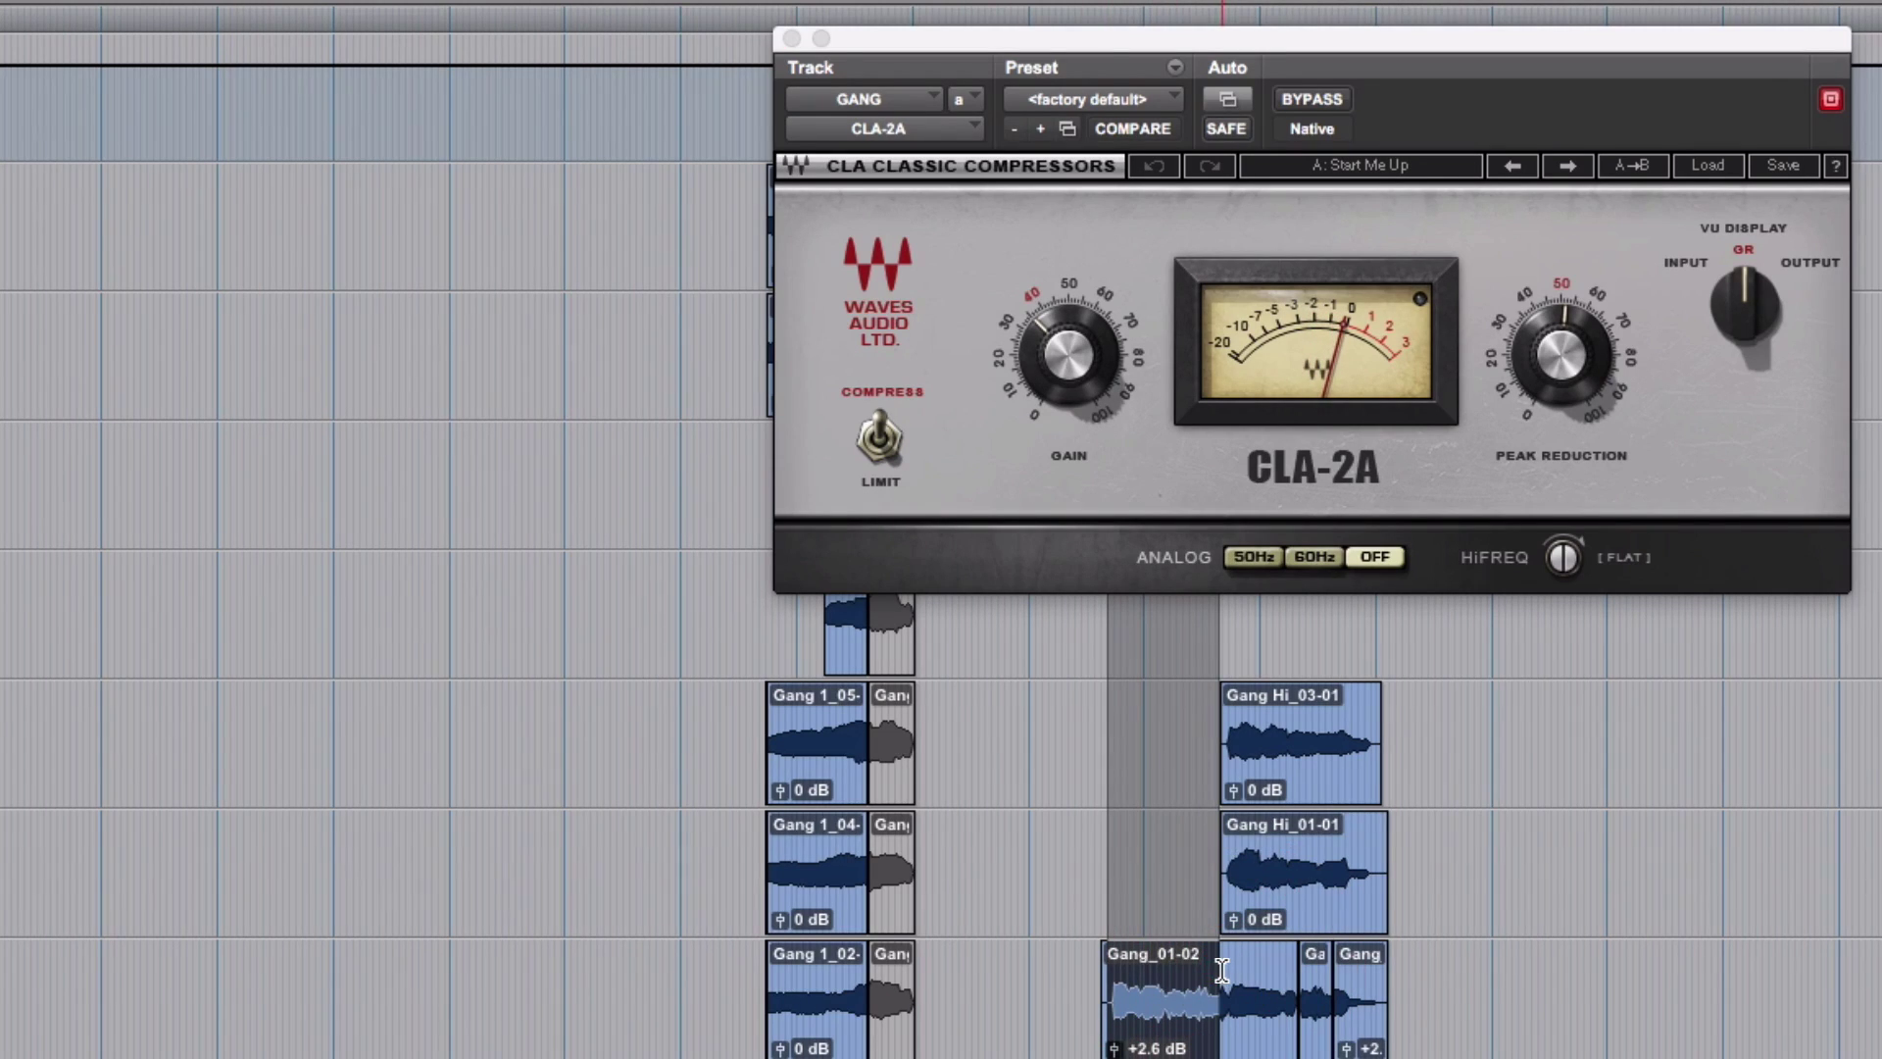
pyautogui.doubleClick(1273, 876)
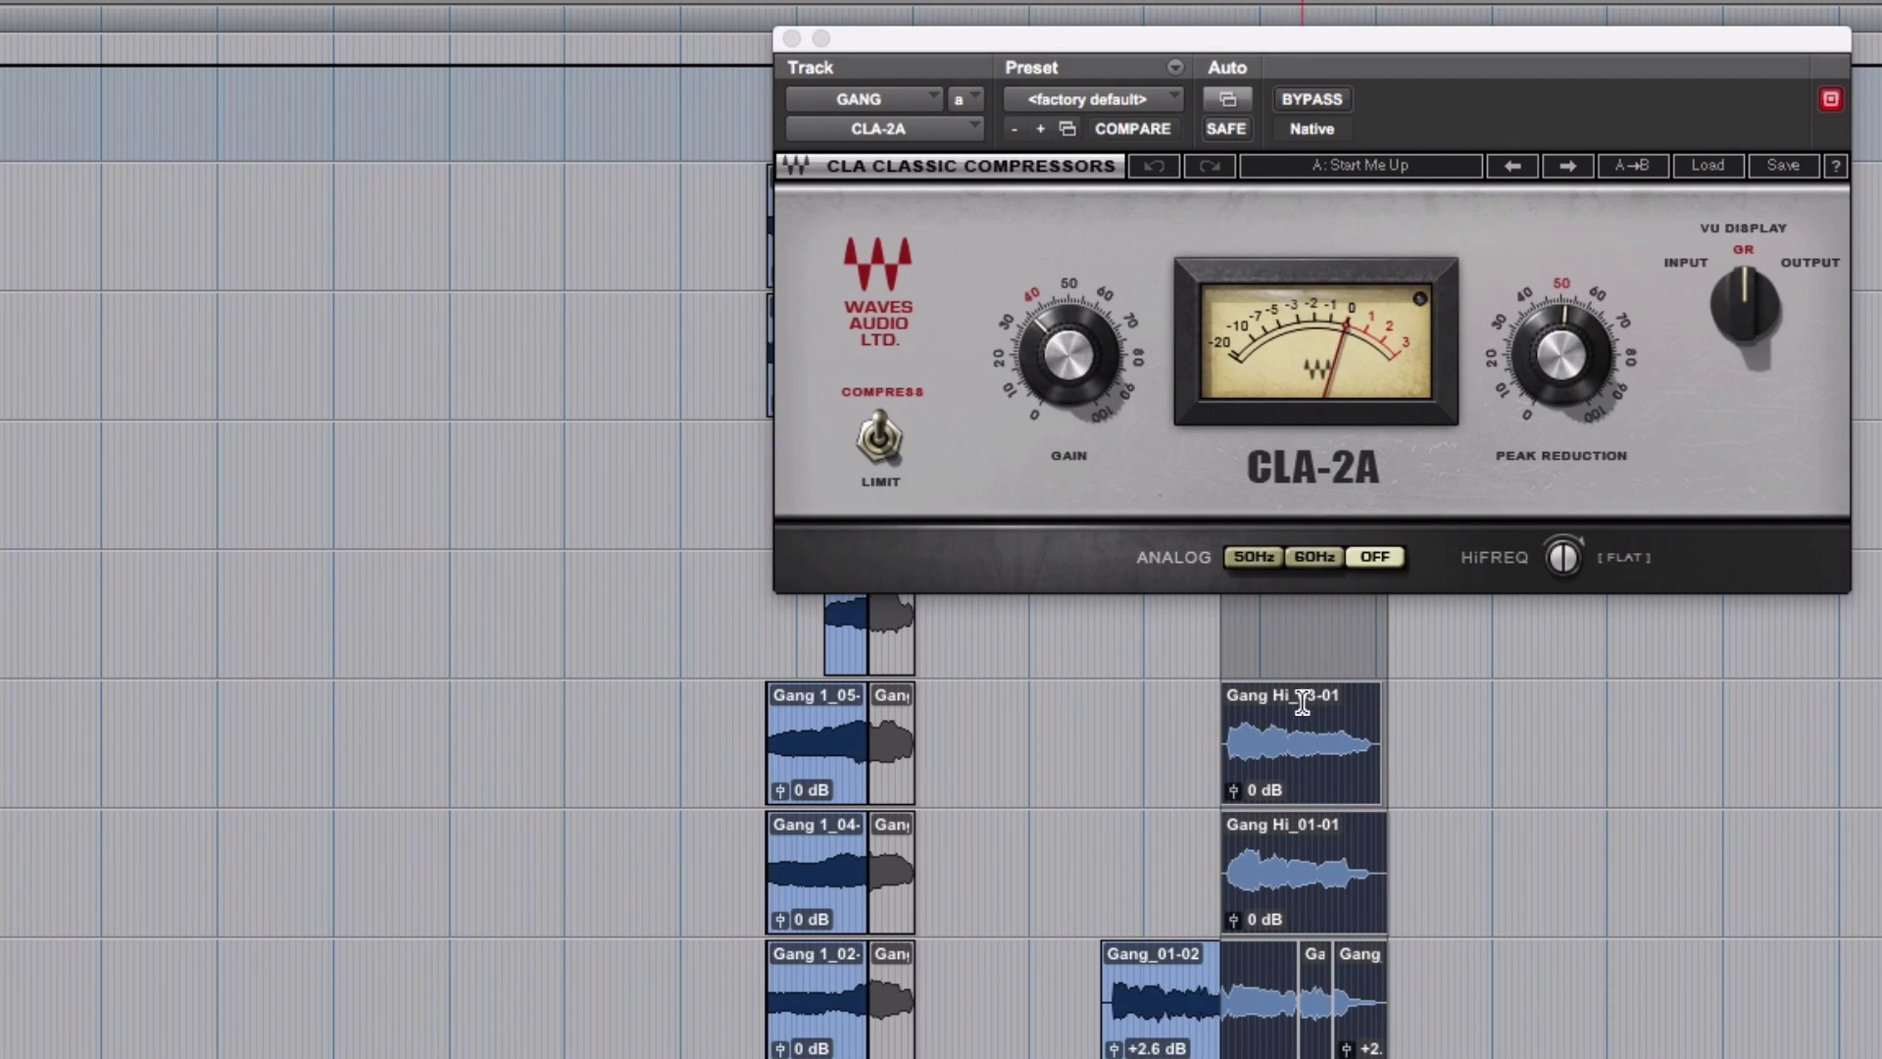
pyautogui.click(790, 40)
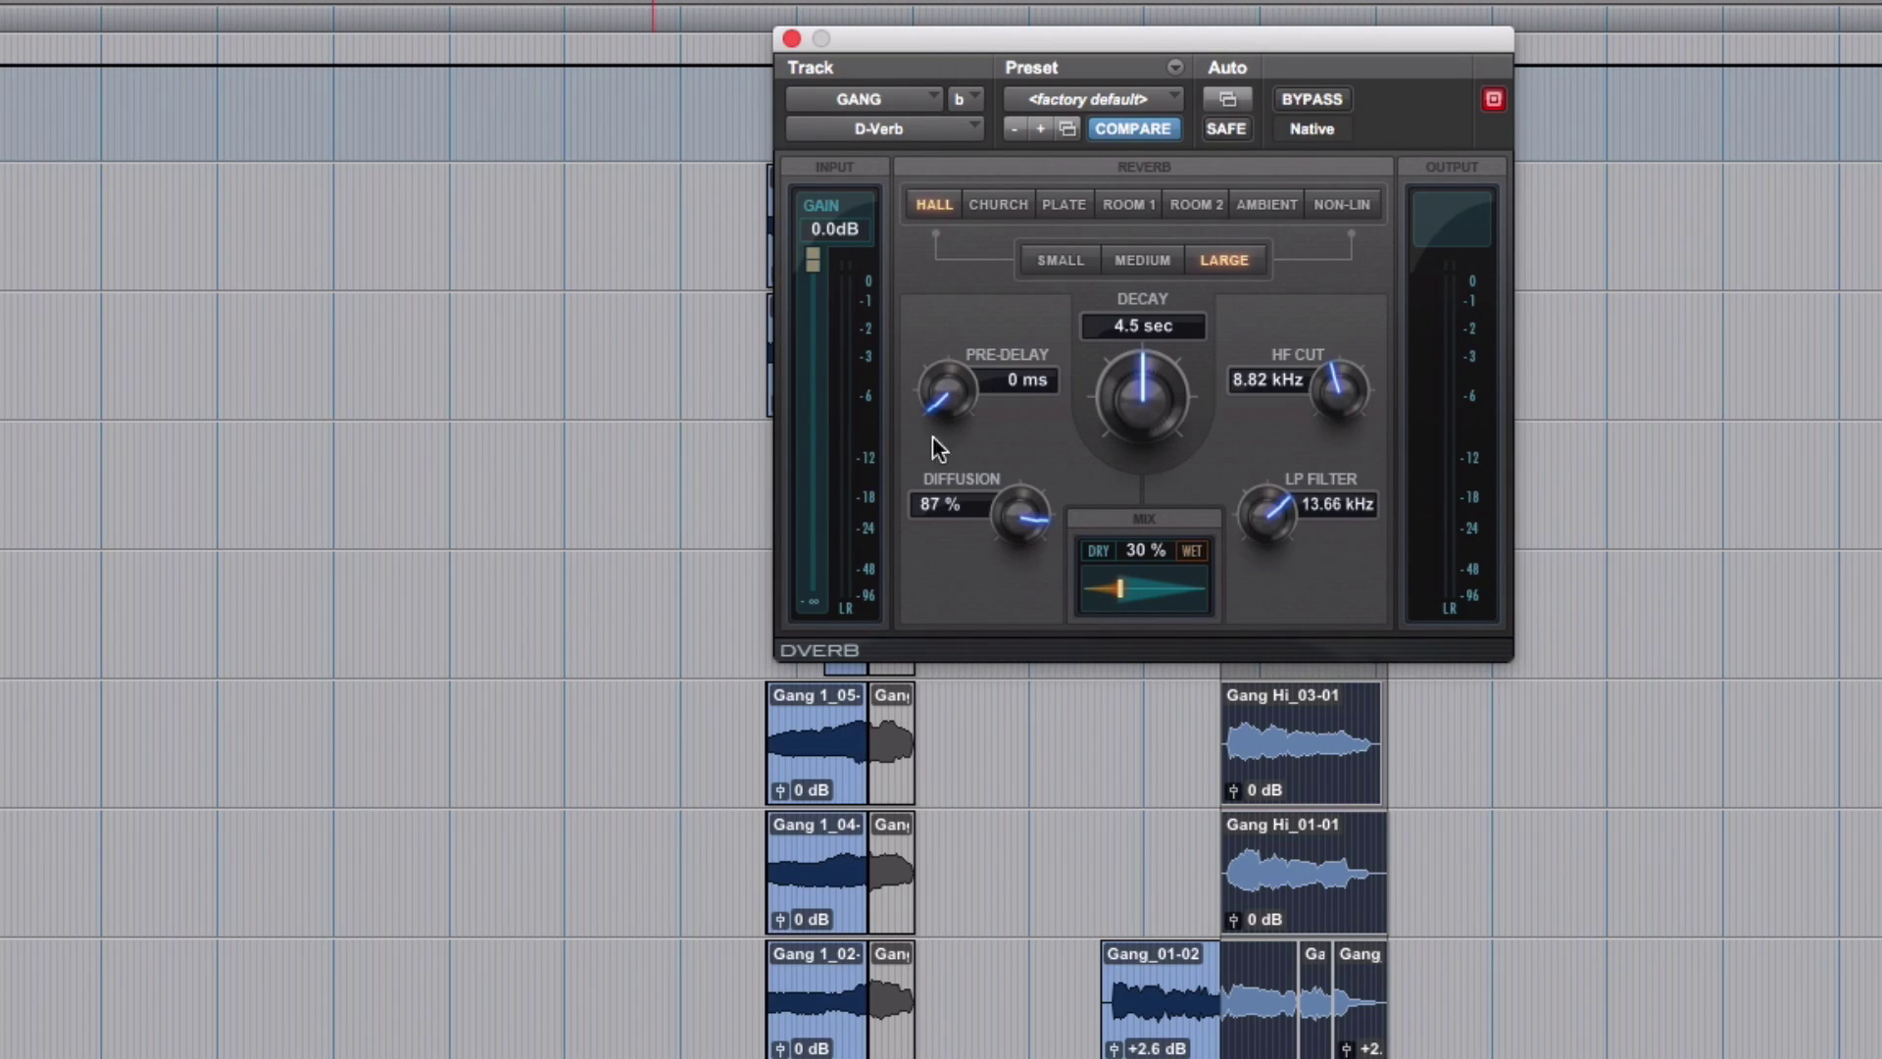
# Audition the selected gang vocals with the D-Verb hall reverb active and bypassed, leaving the reverb active
pyautogui.click(1408, 685)
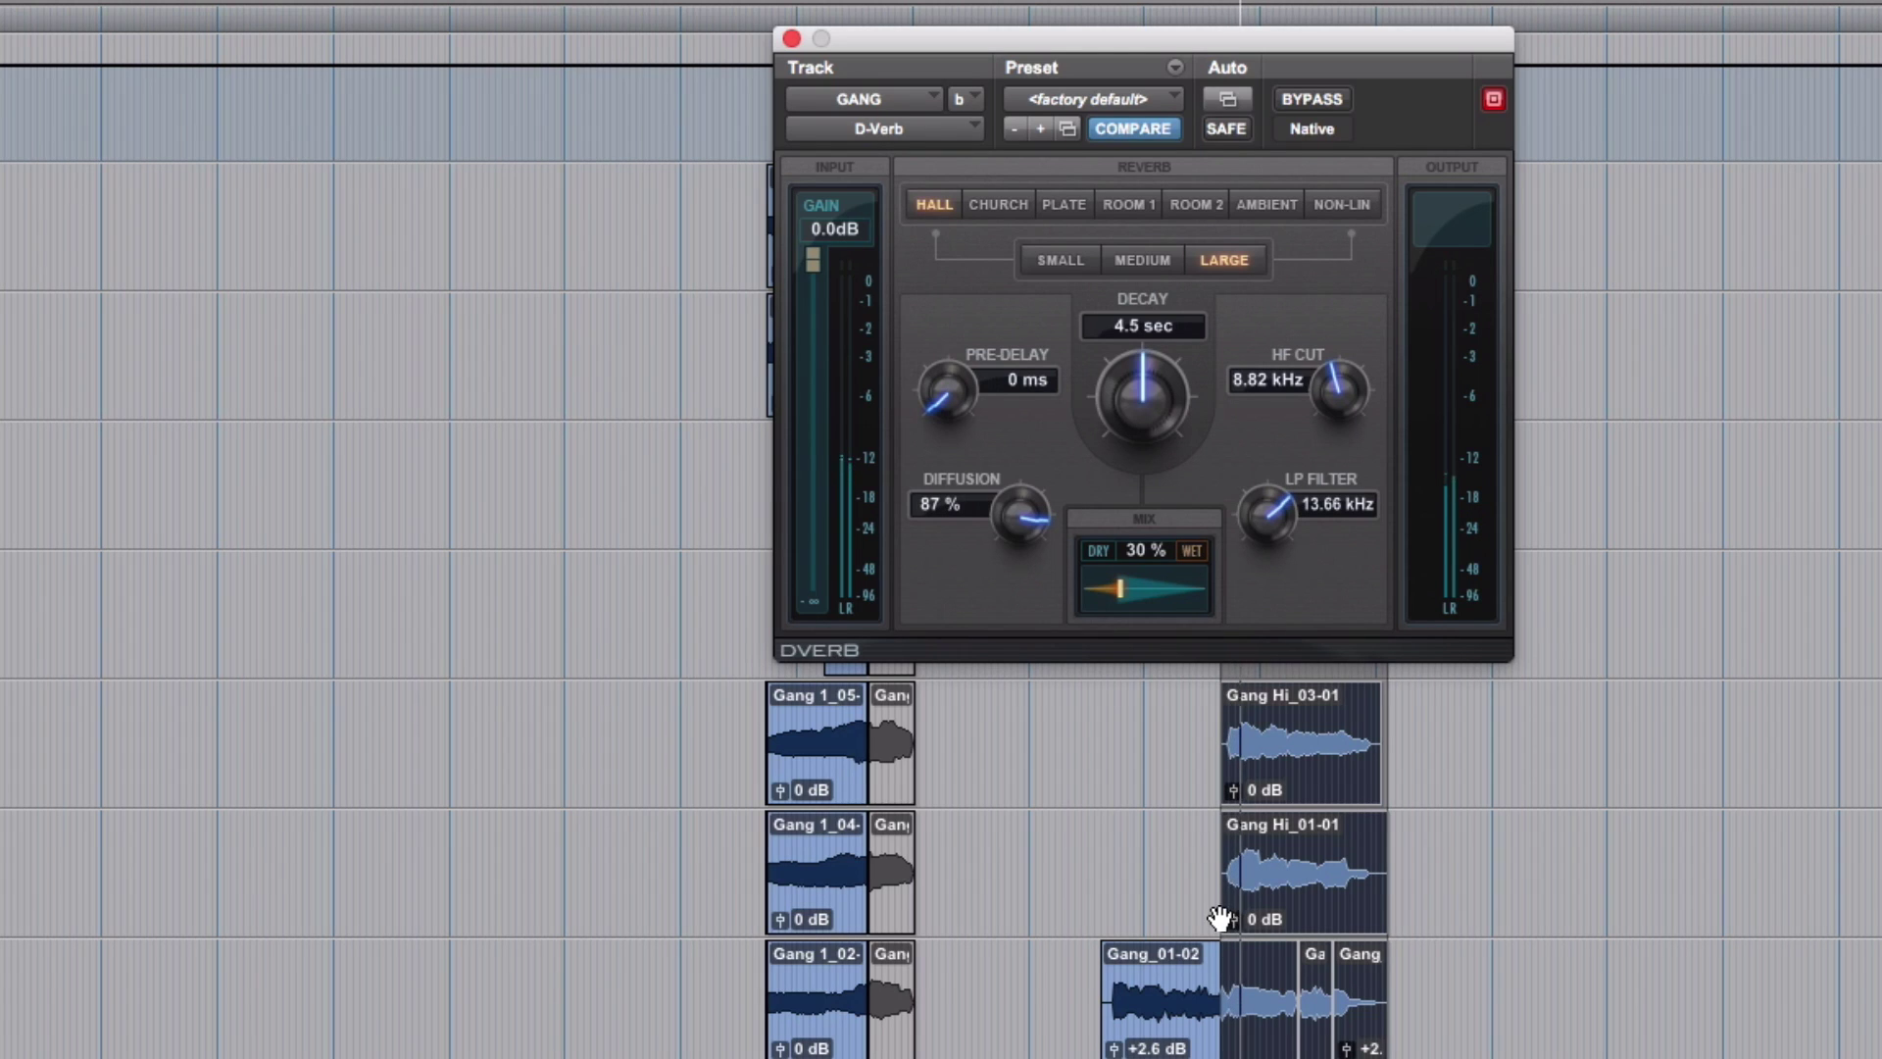
pyautogui.click(1312, 101)
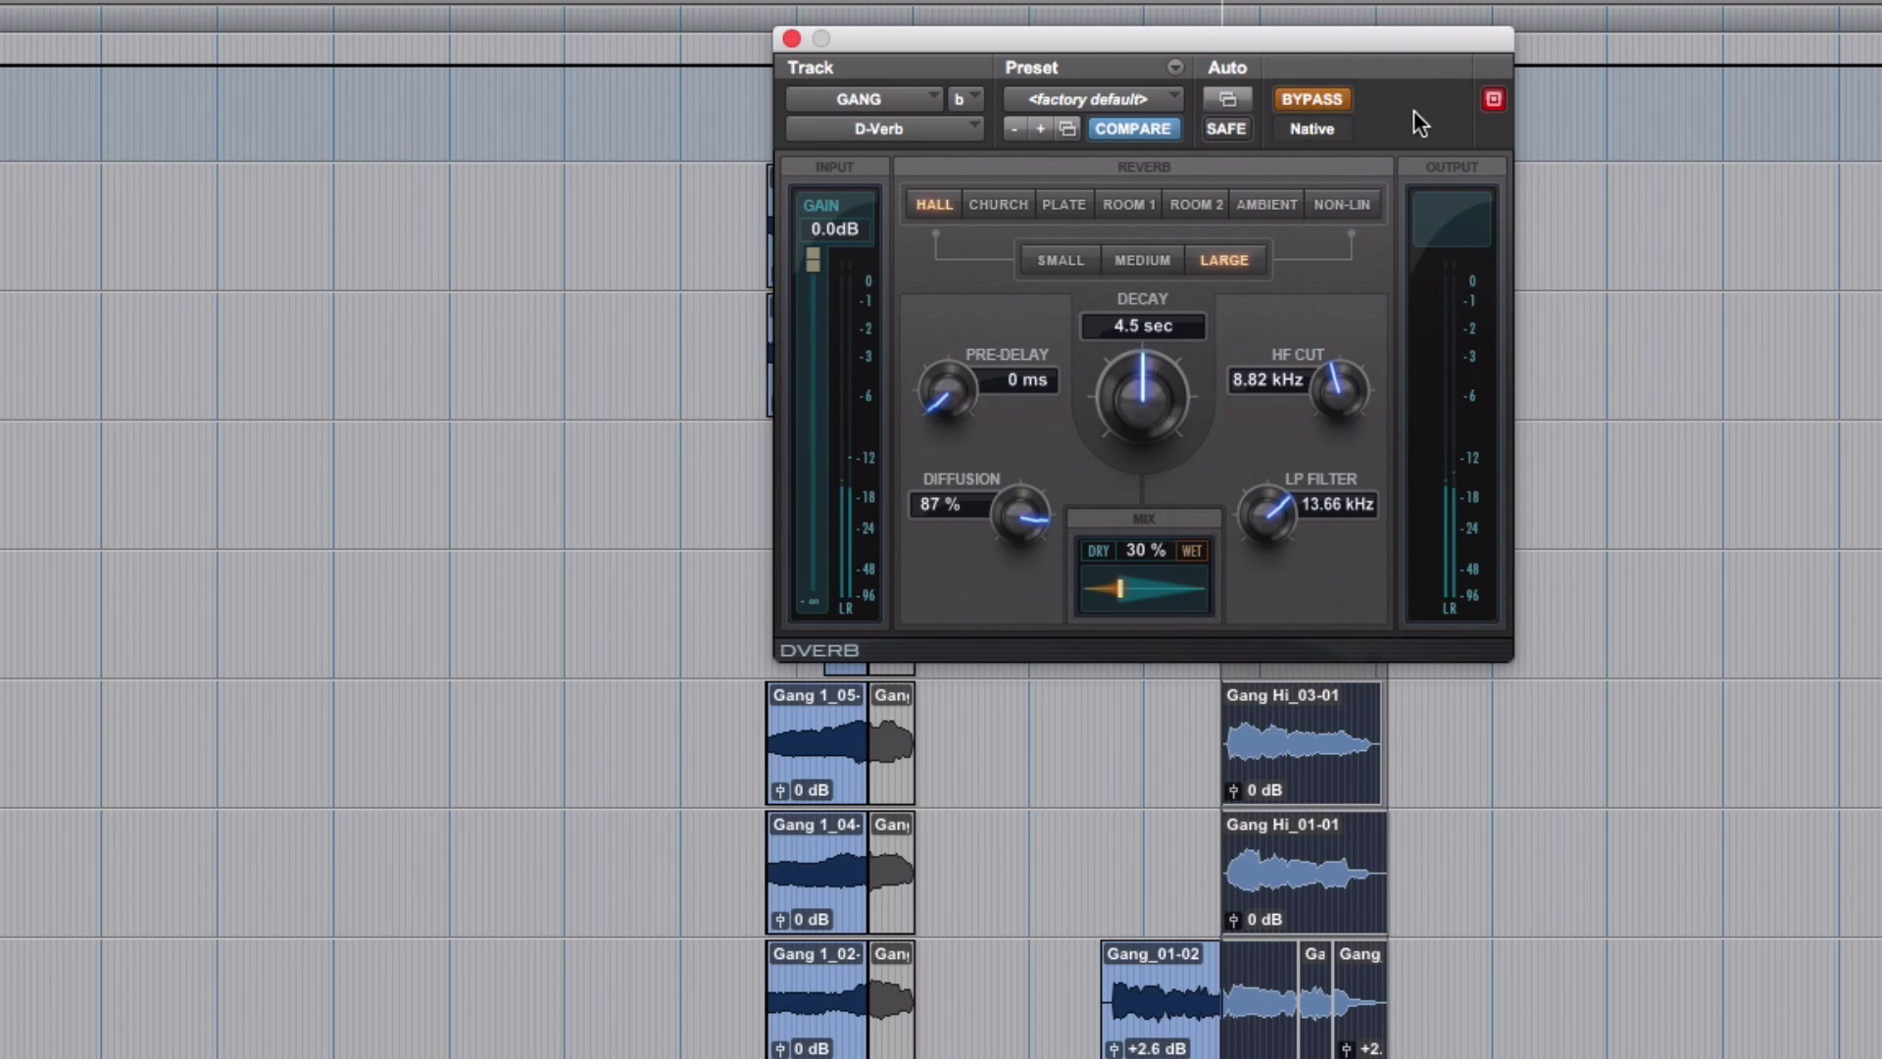
pyautogui.click(1339, 103)
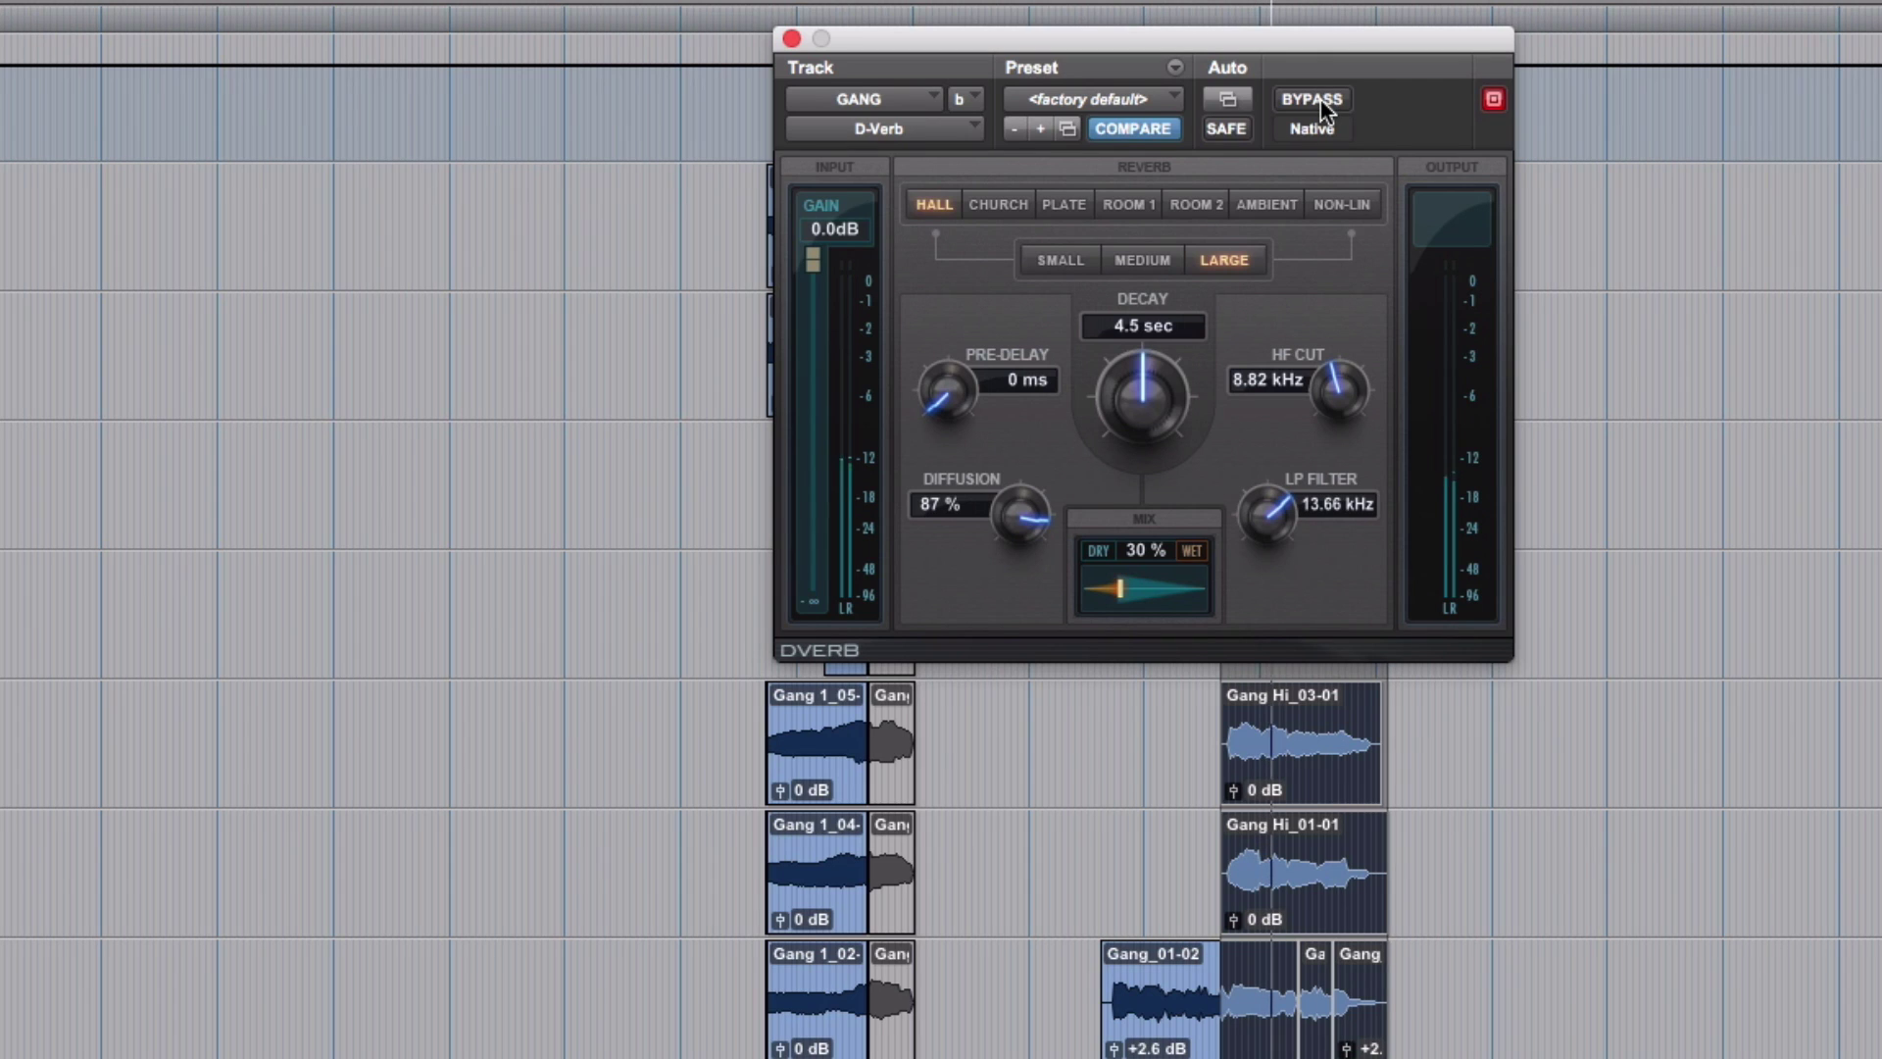
pyautogui.press('space')
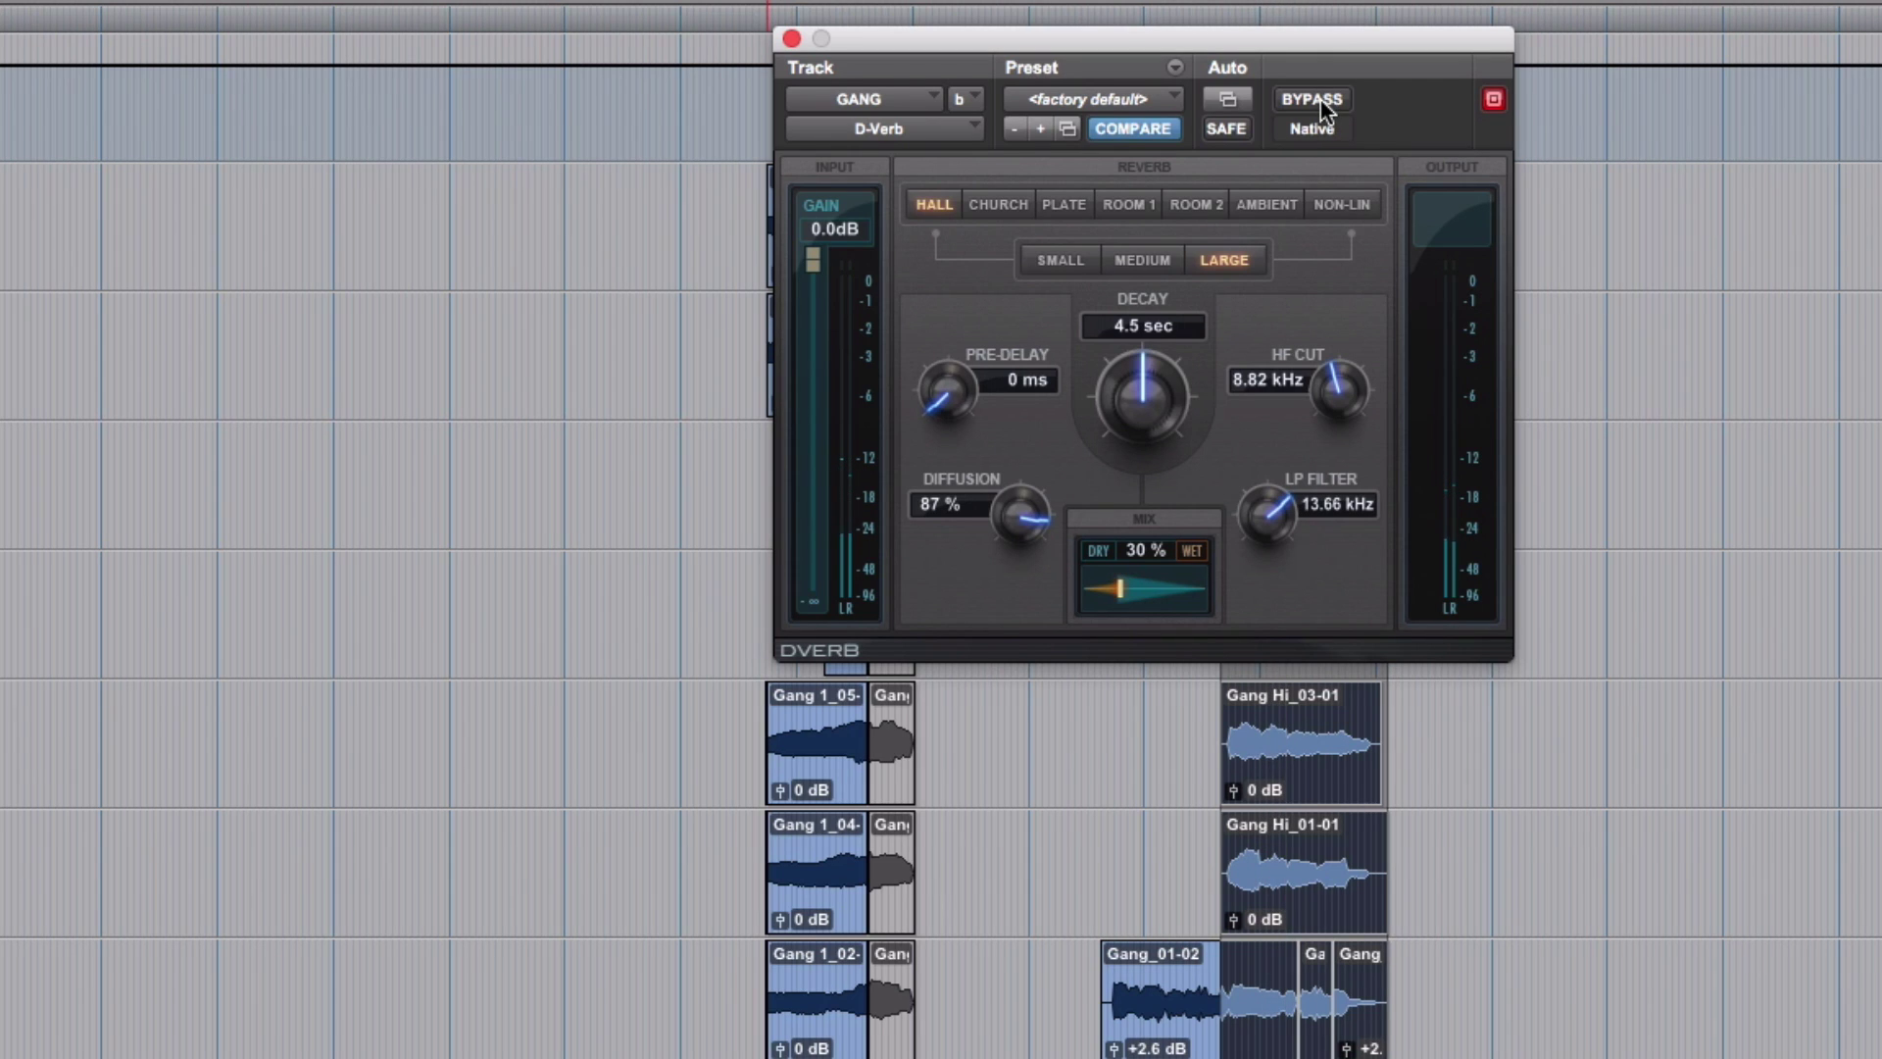
pyautogui.press('space')
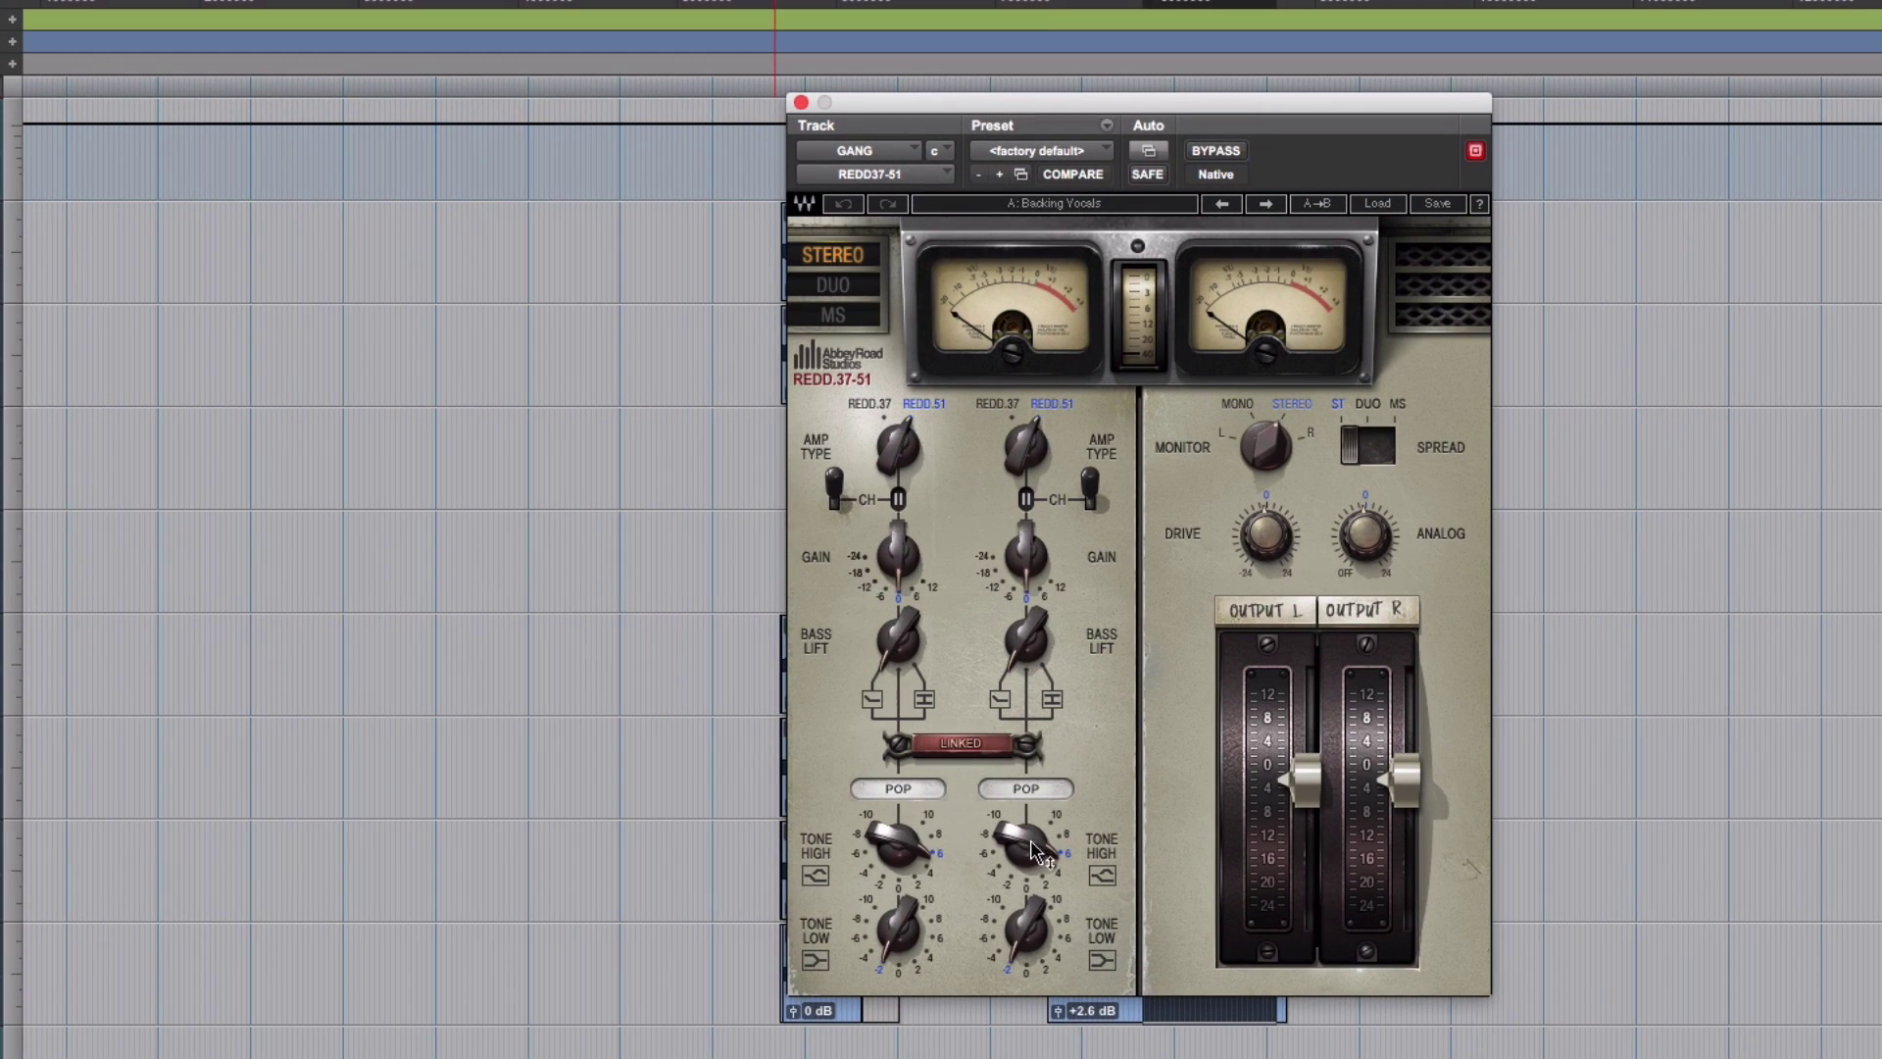
# Compare the selected gang vocals with the REDD37-51 on the GANG track bypassed and active, leaving it active
pyautogui.moveTo(1032, 939)
pyautogui.click(1226, 153)
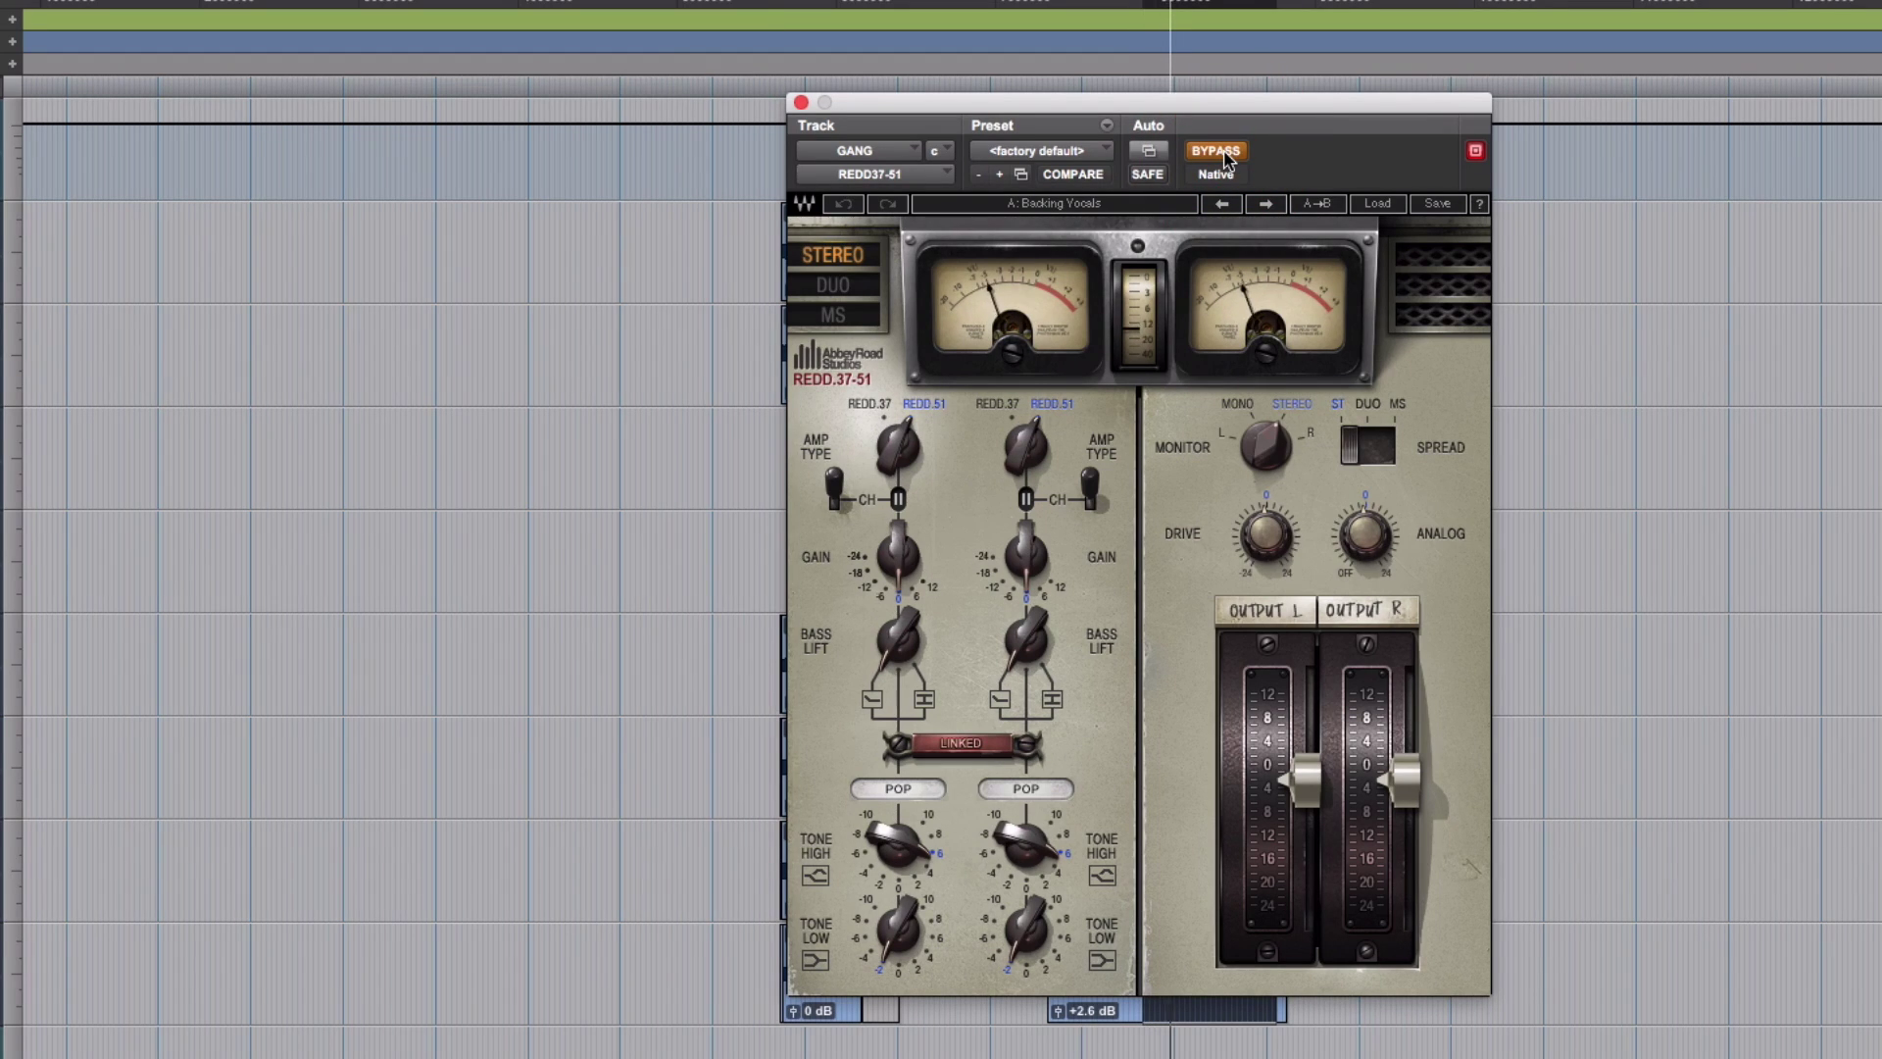
pyautogui.click(1225, 157)
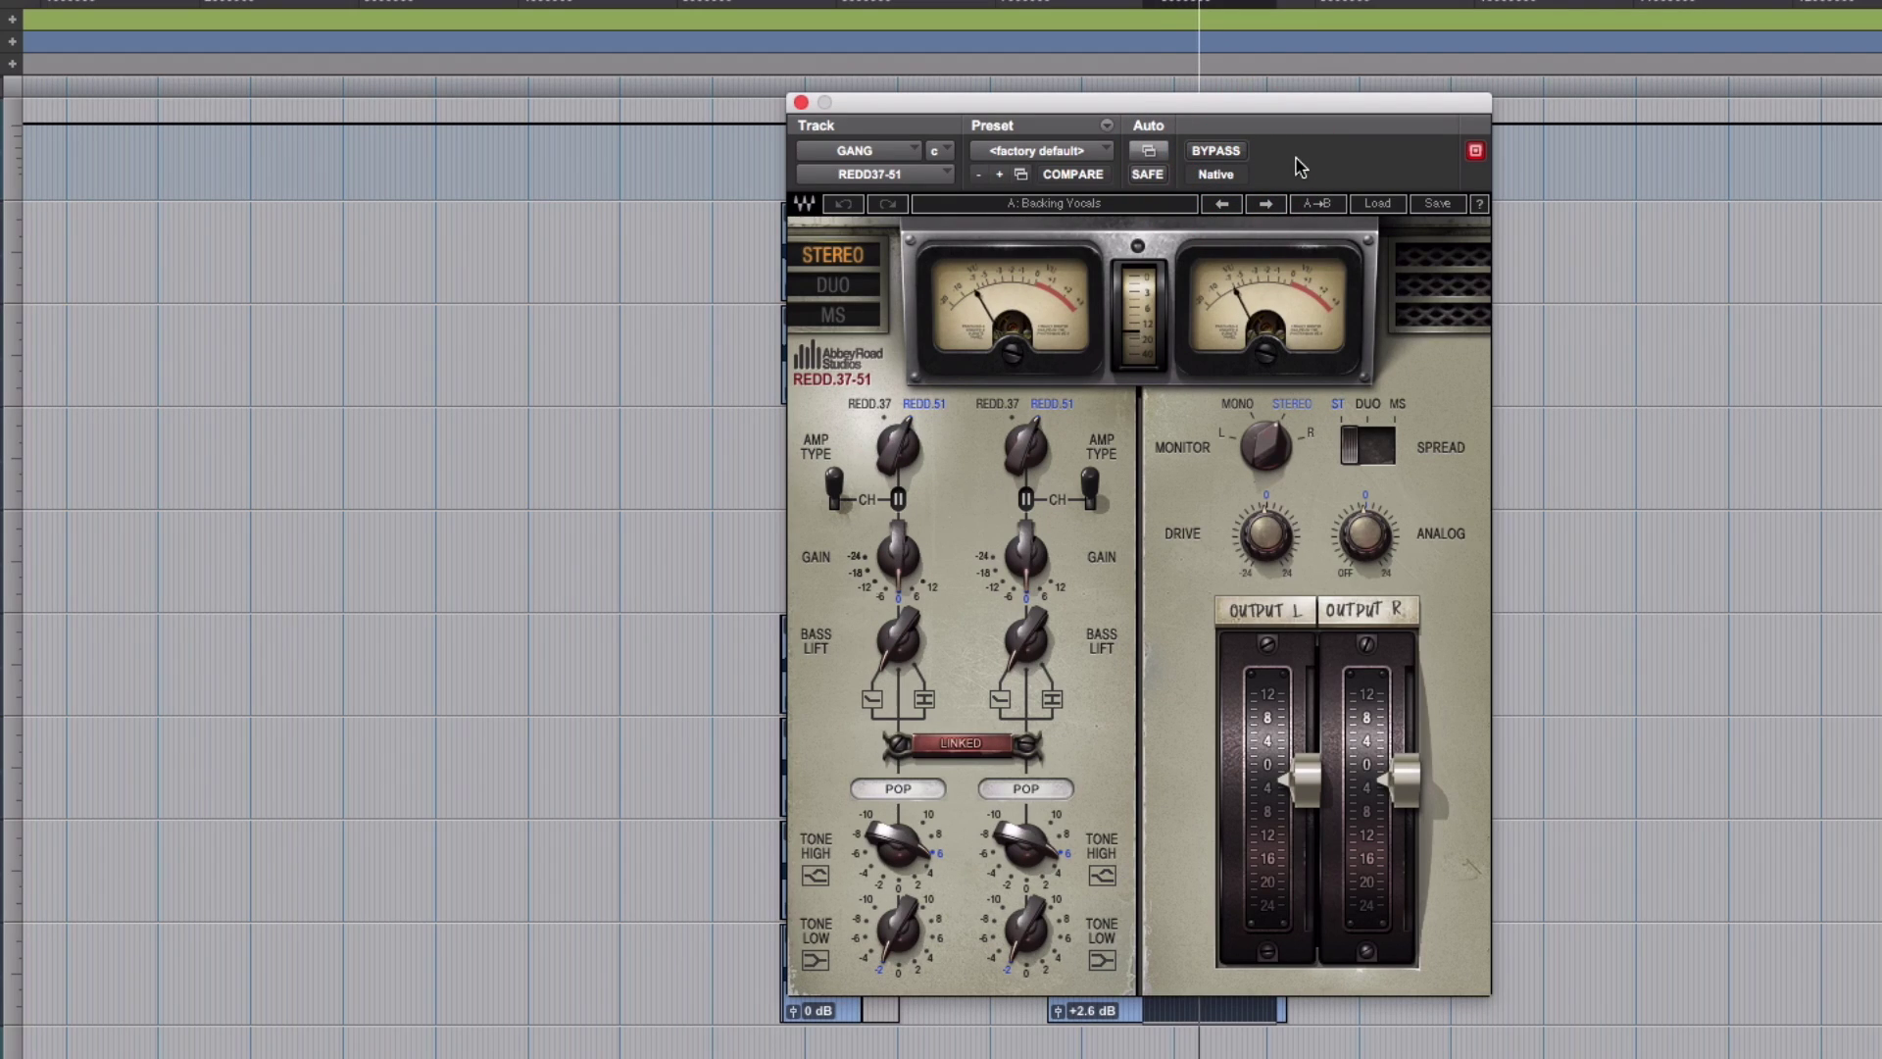
pyautogui.press('space')
pyautogui.press('space')
pyautogui.click(1233, 157)
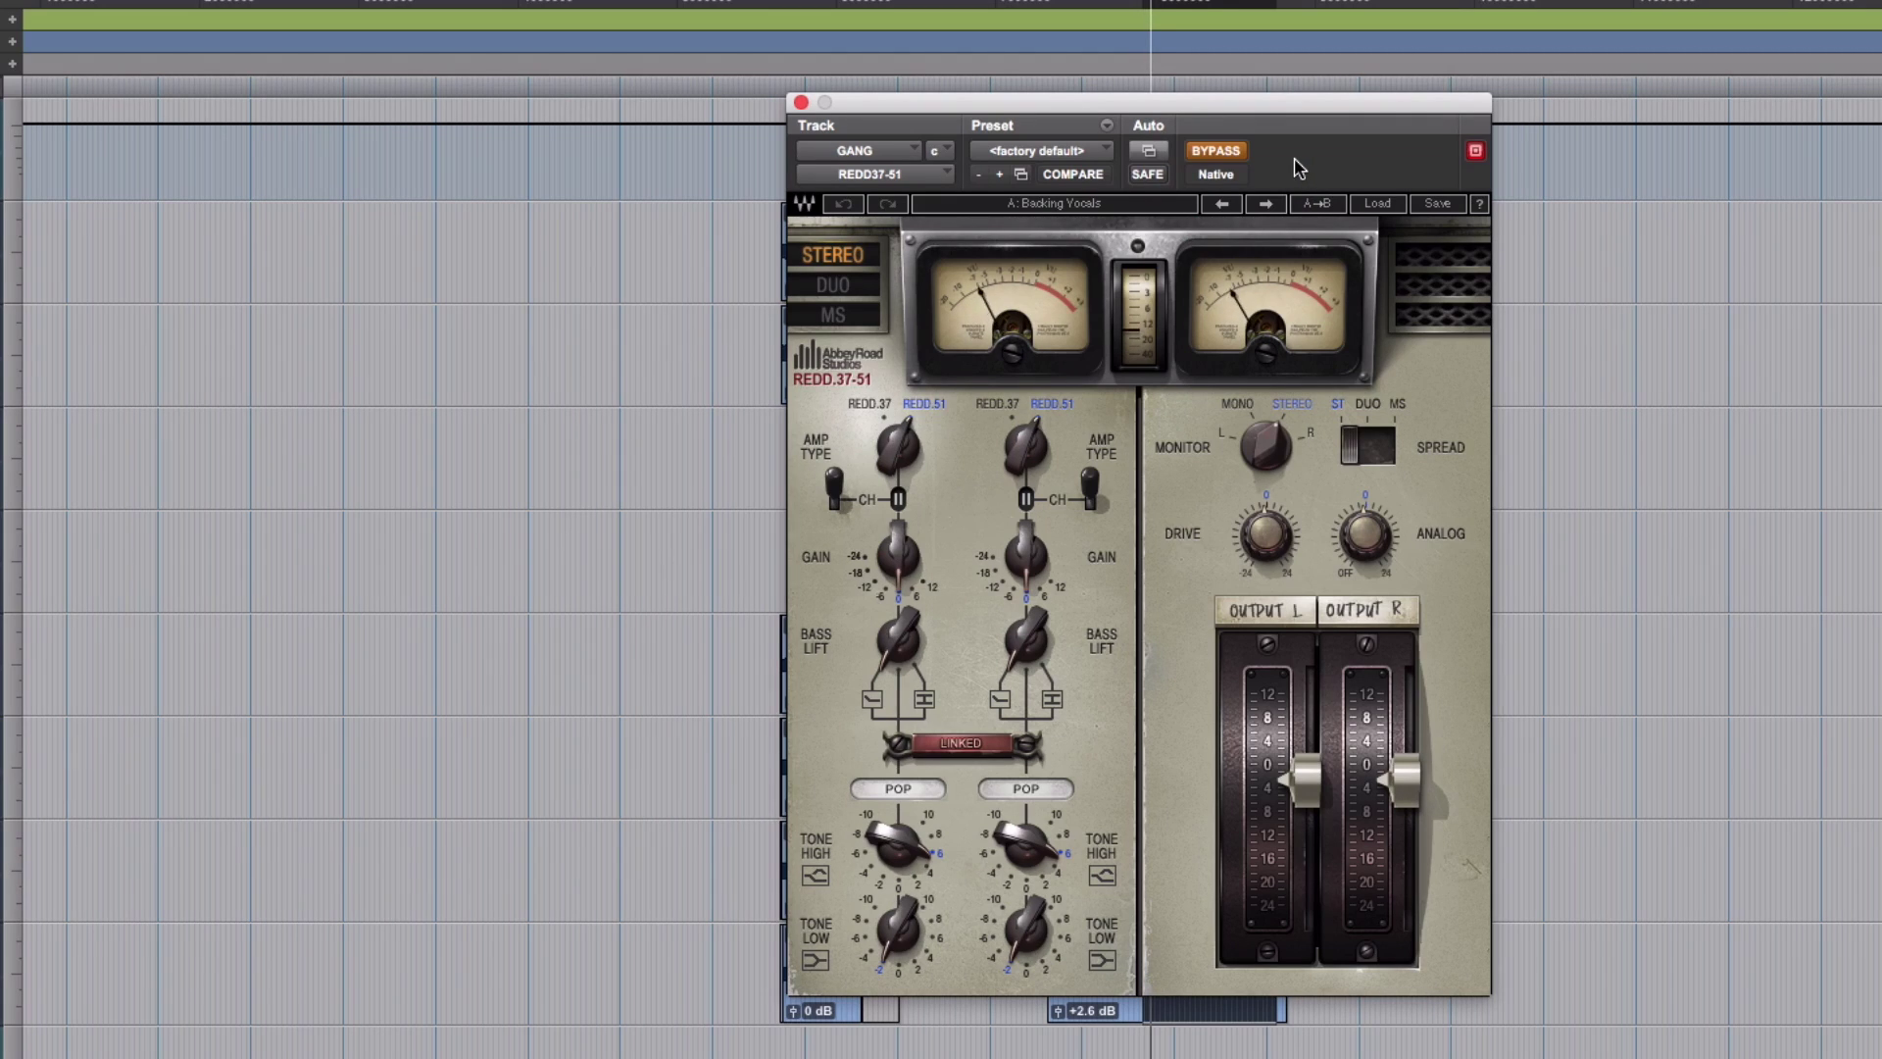
pyautogui.click(1233, 154)
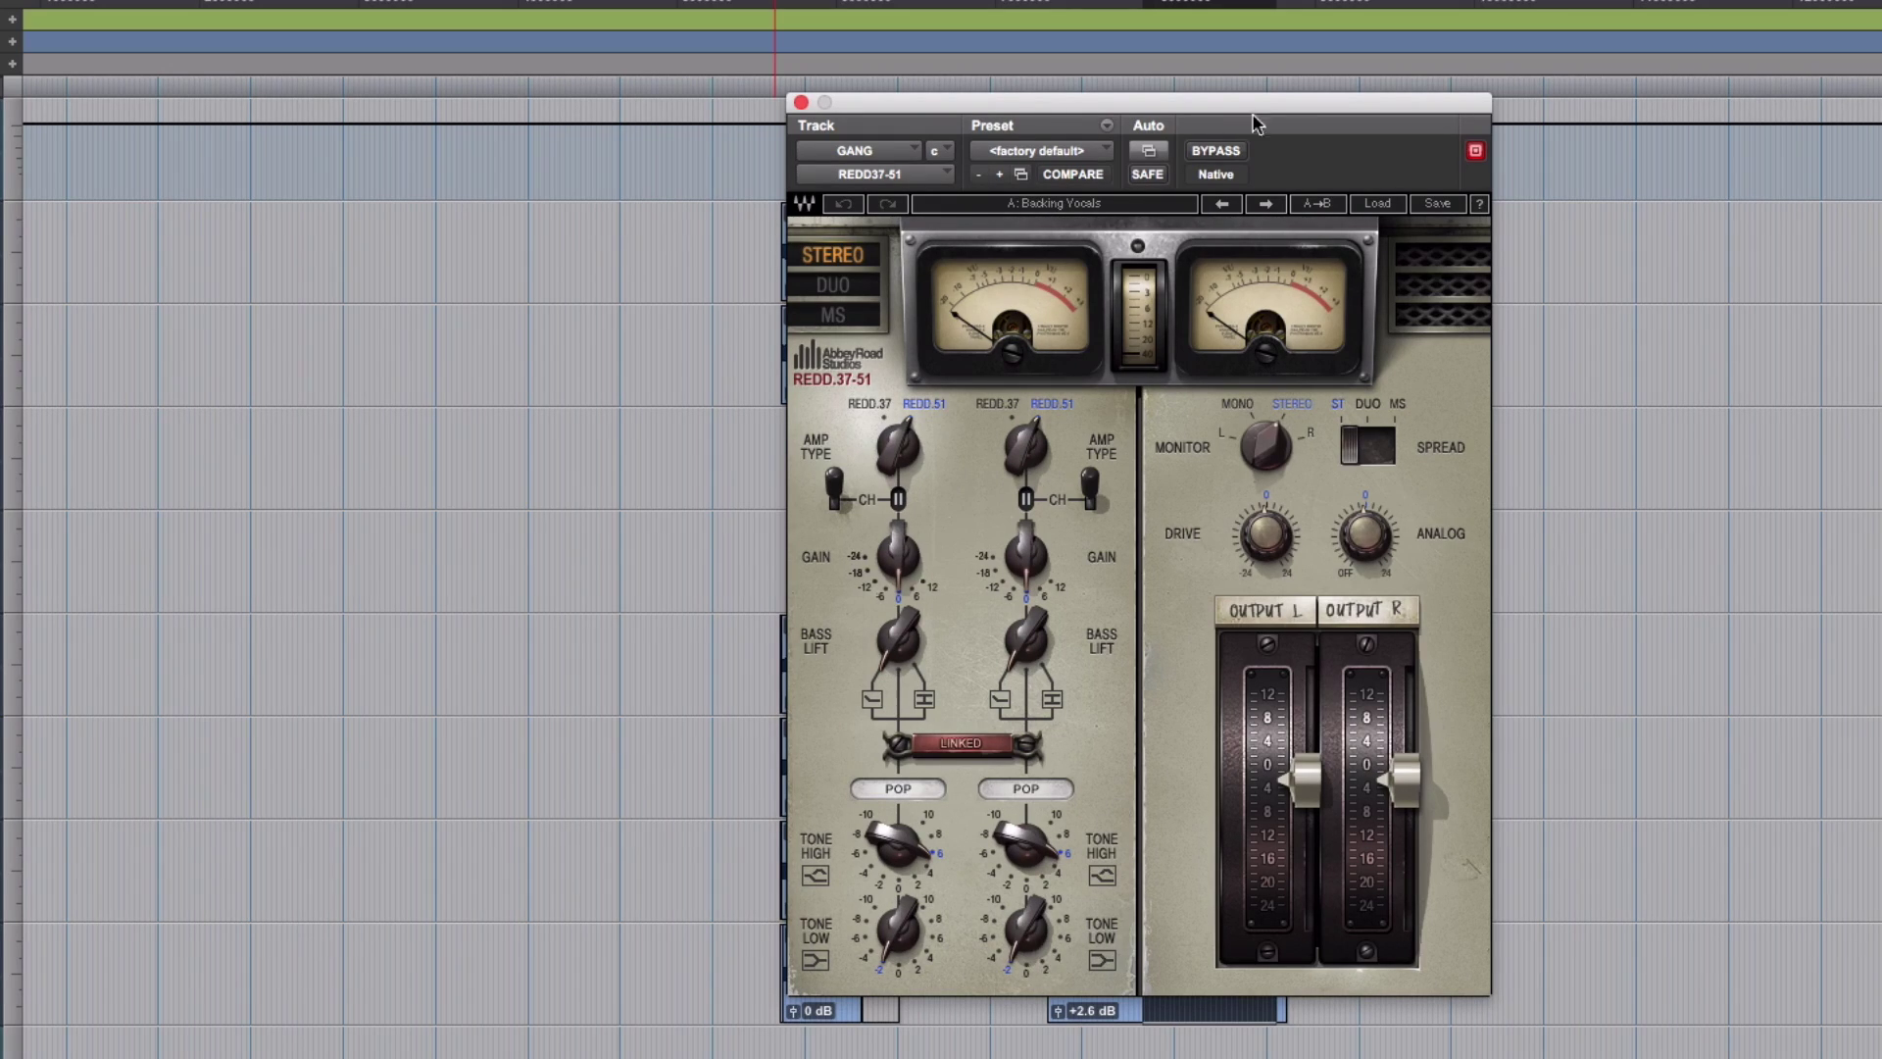
# Close the REDD37-51, take the EchoBoy delay on the GANG track out of bypass and close its window
pyautogui.click(800, 103)
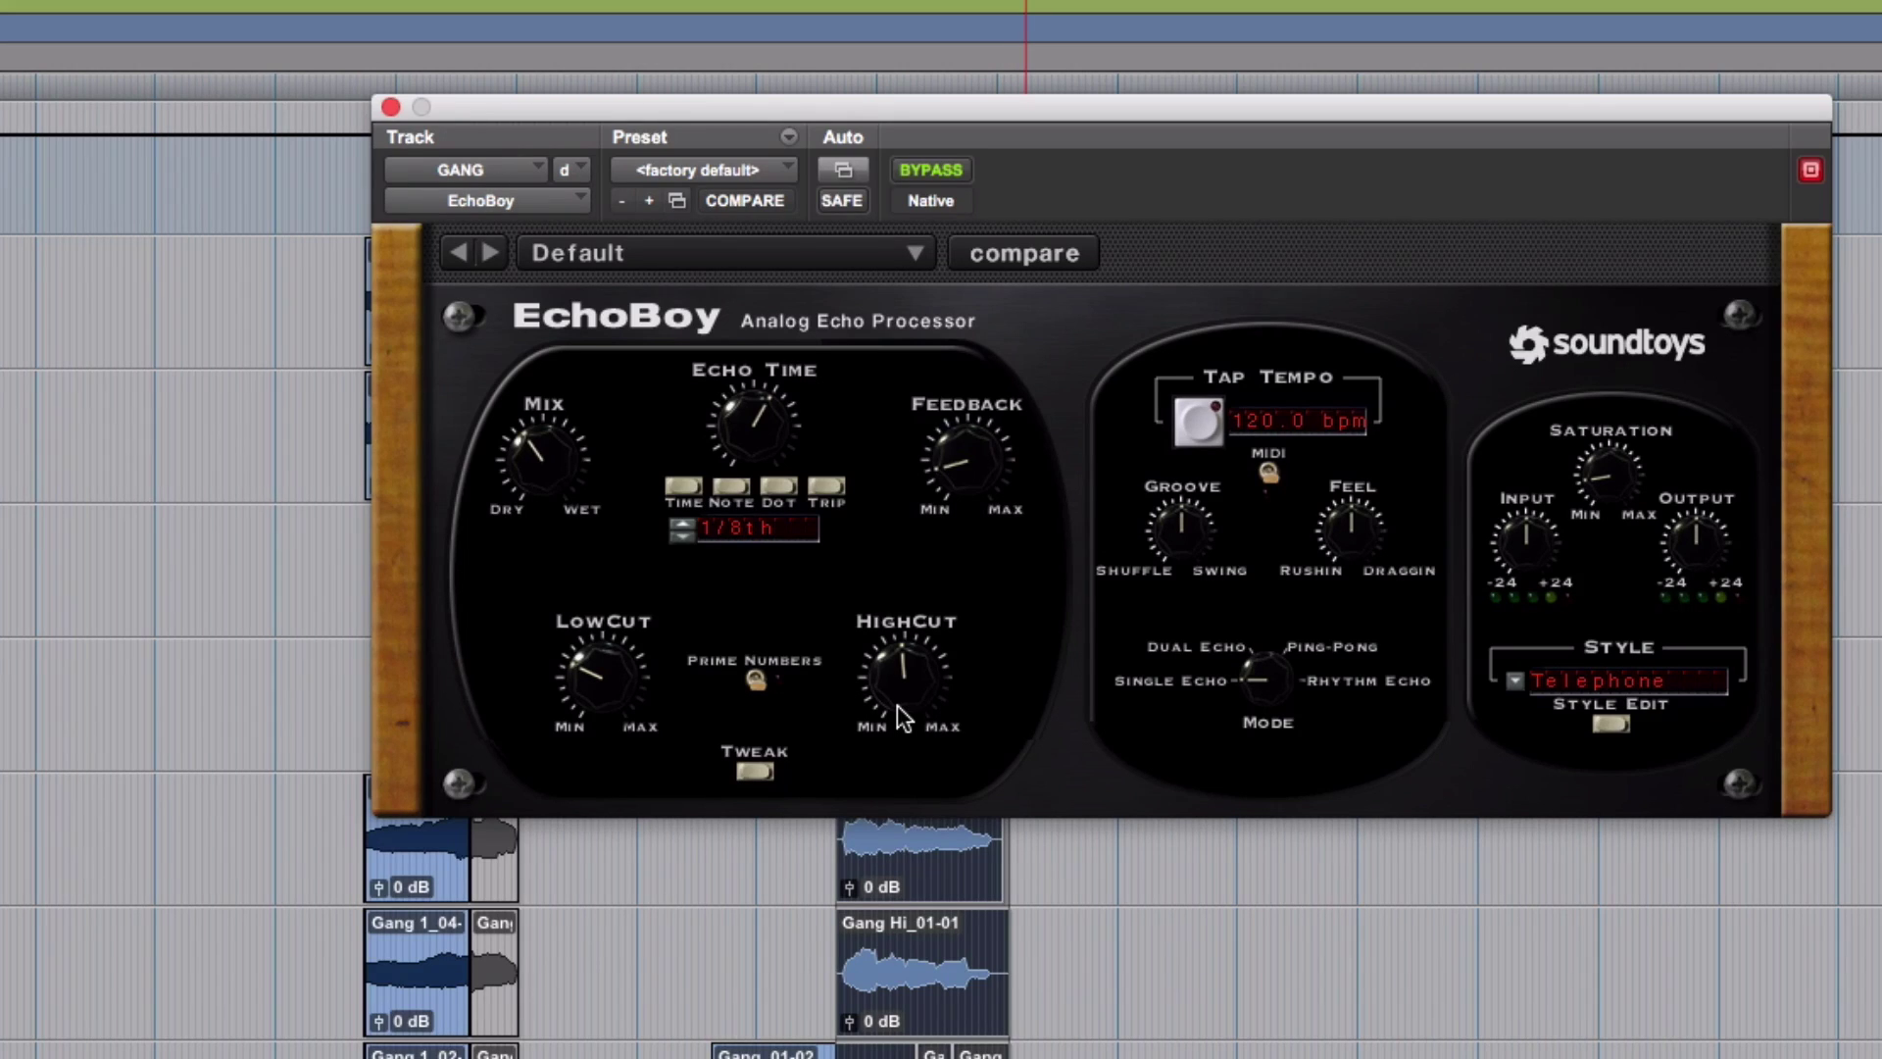
pyautogui.click(942, 172)
pyautogui.click(390, 106)
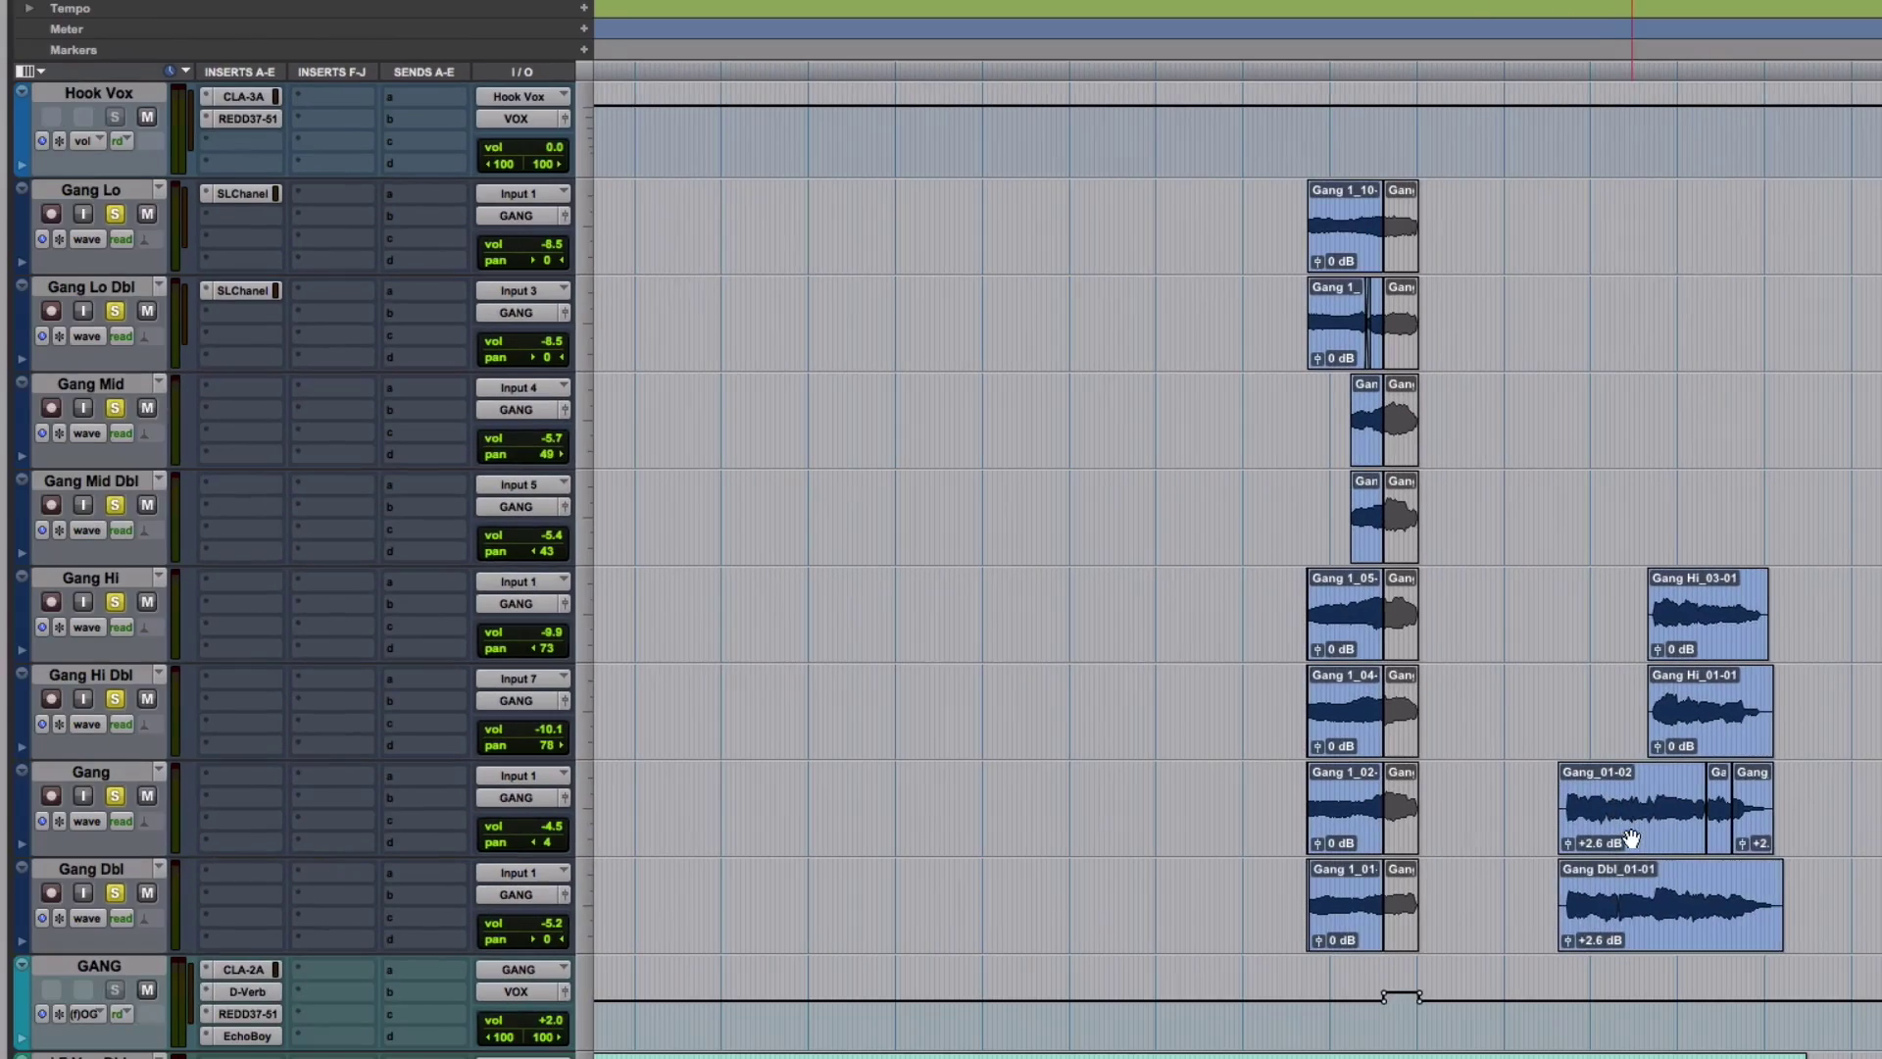
# Play the gang vocal section, toggling bypass on the GANG inserts to compare the raw and processed sound
pyautogui.click(1642, 917)
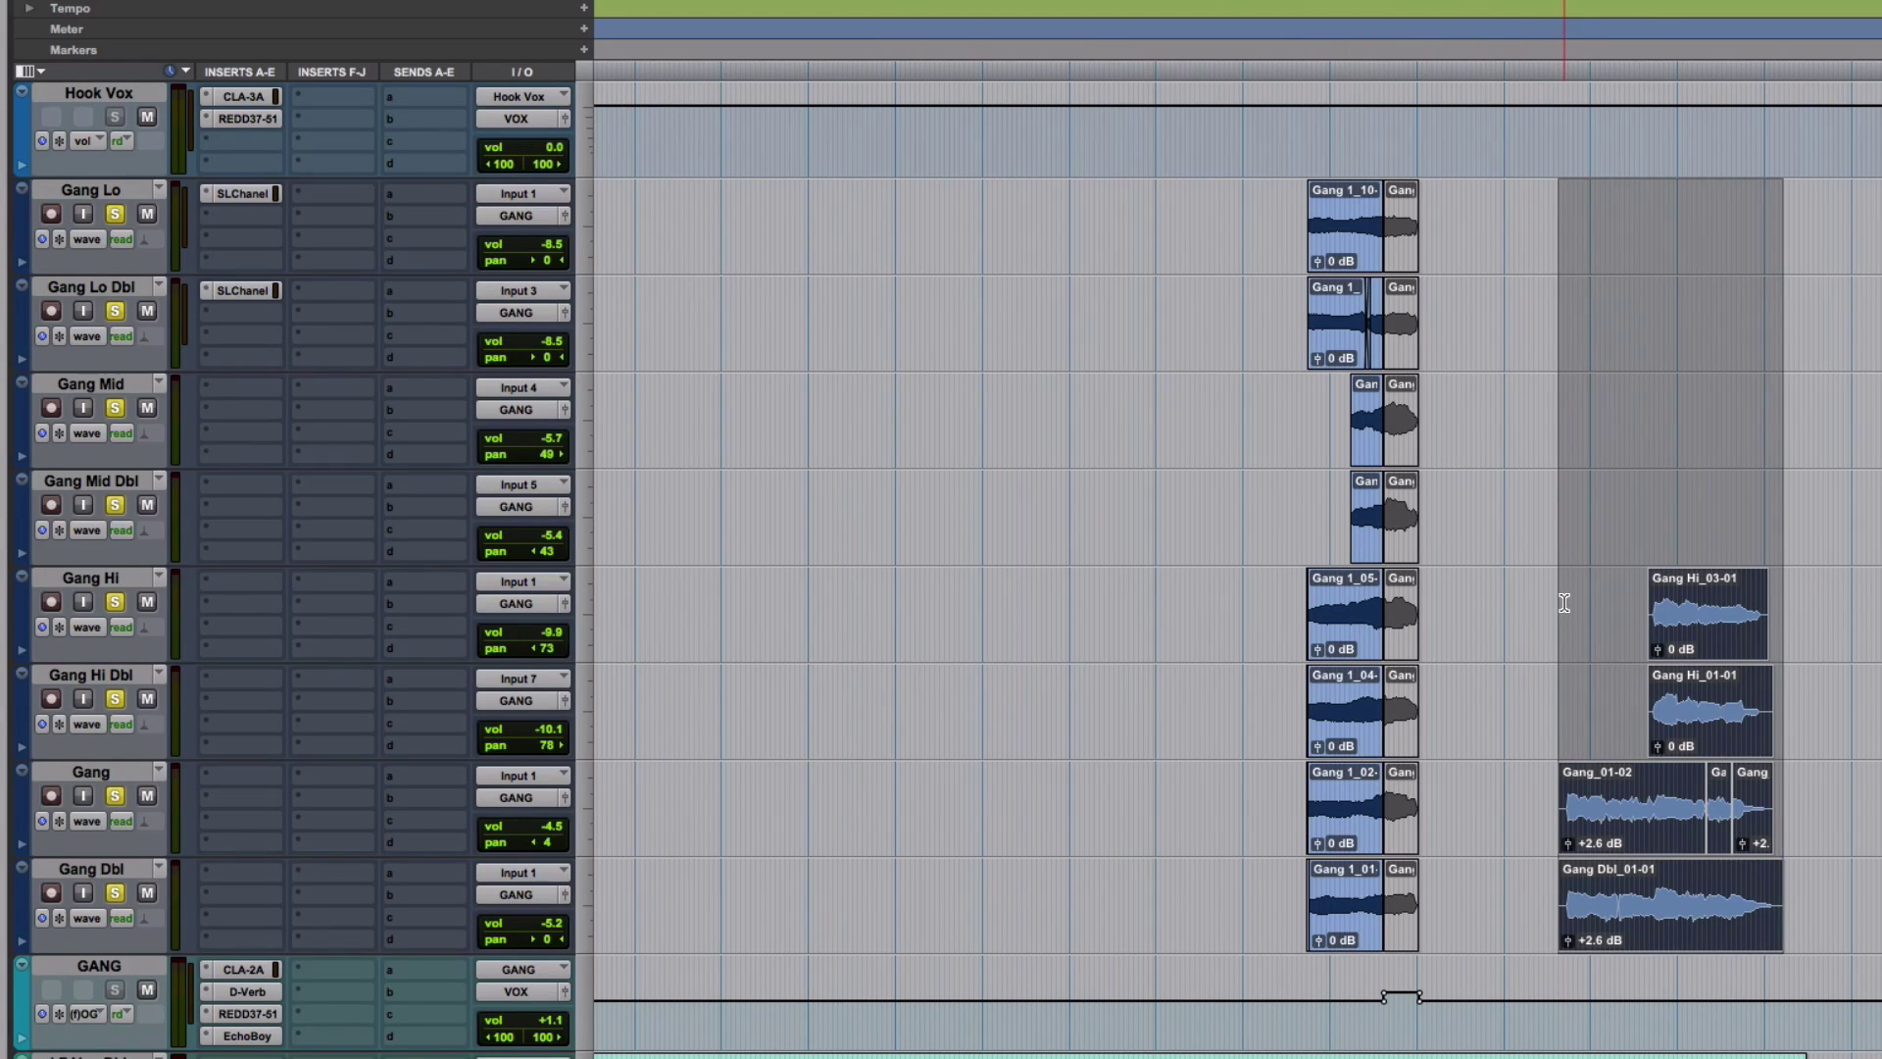
pyautogui.press('space')
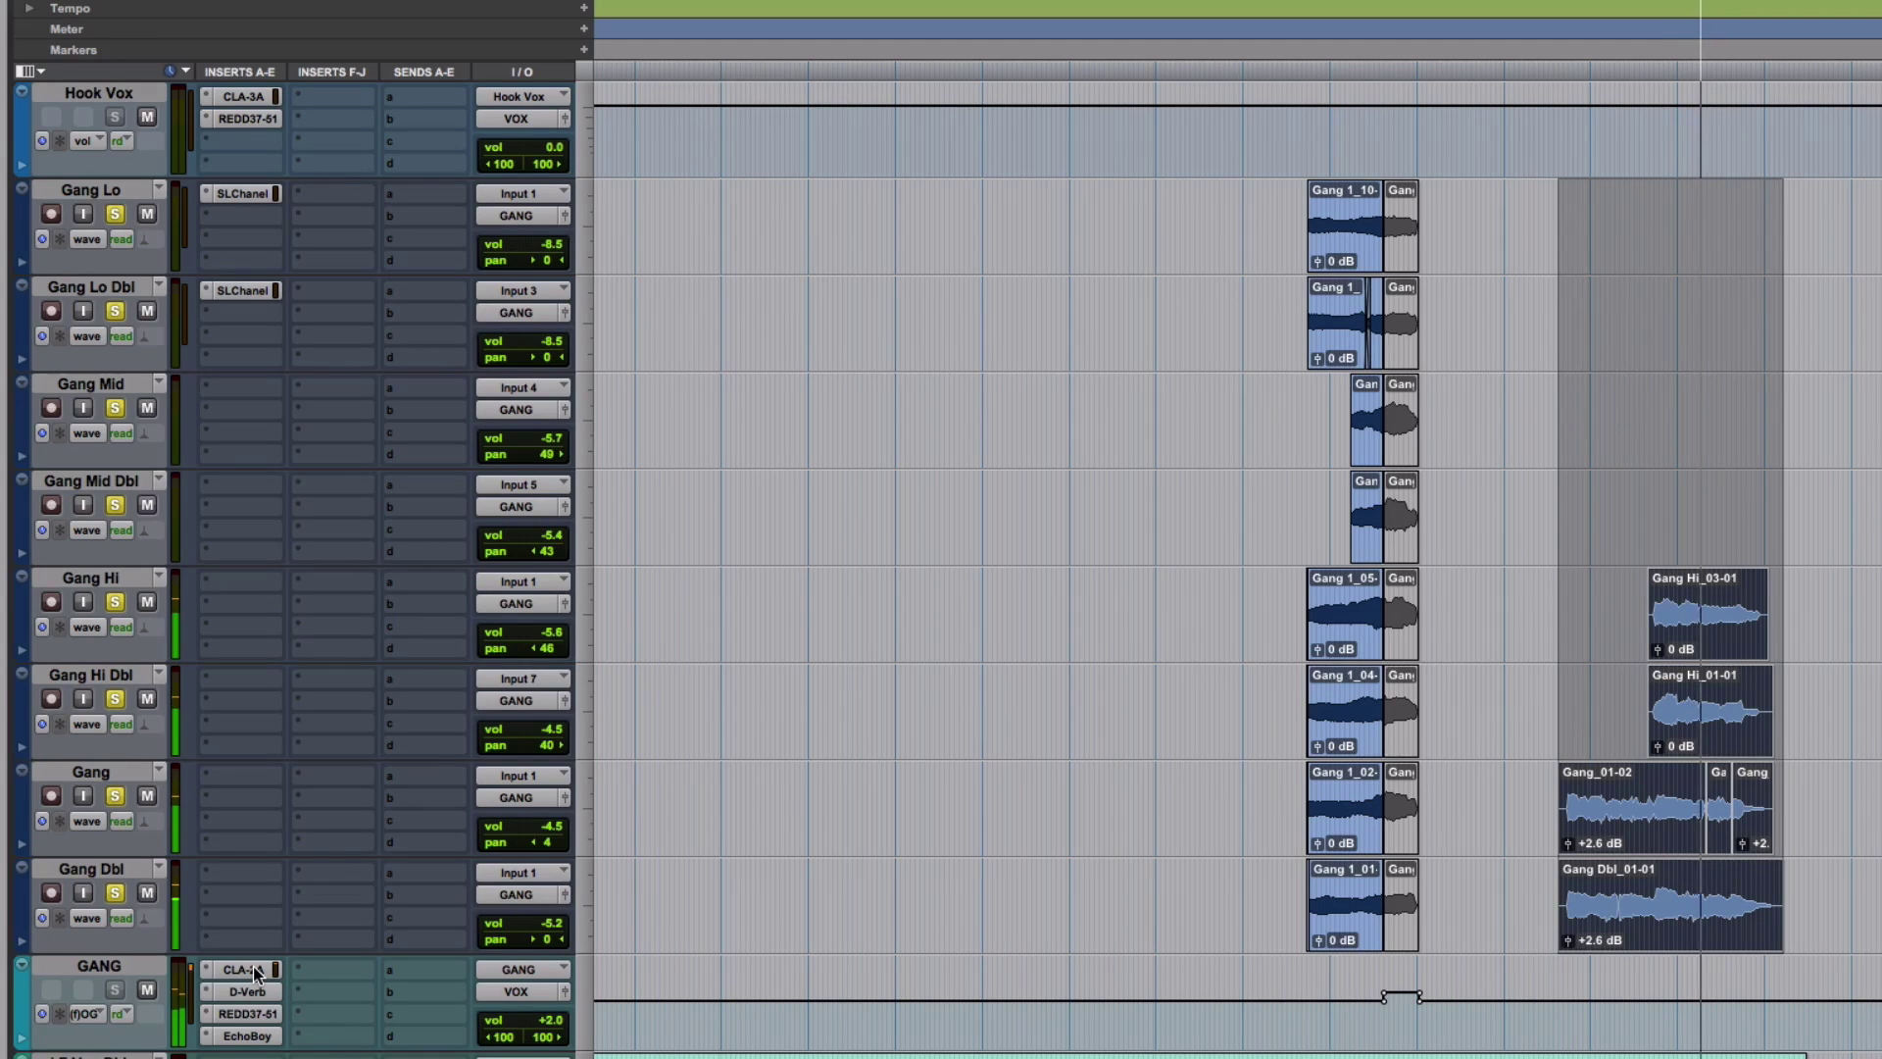
pyautogui.press('space')
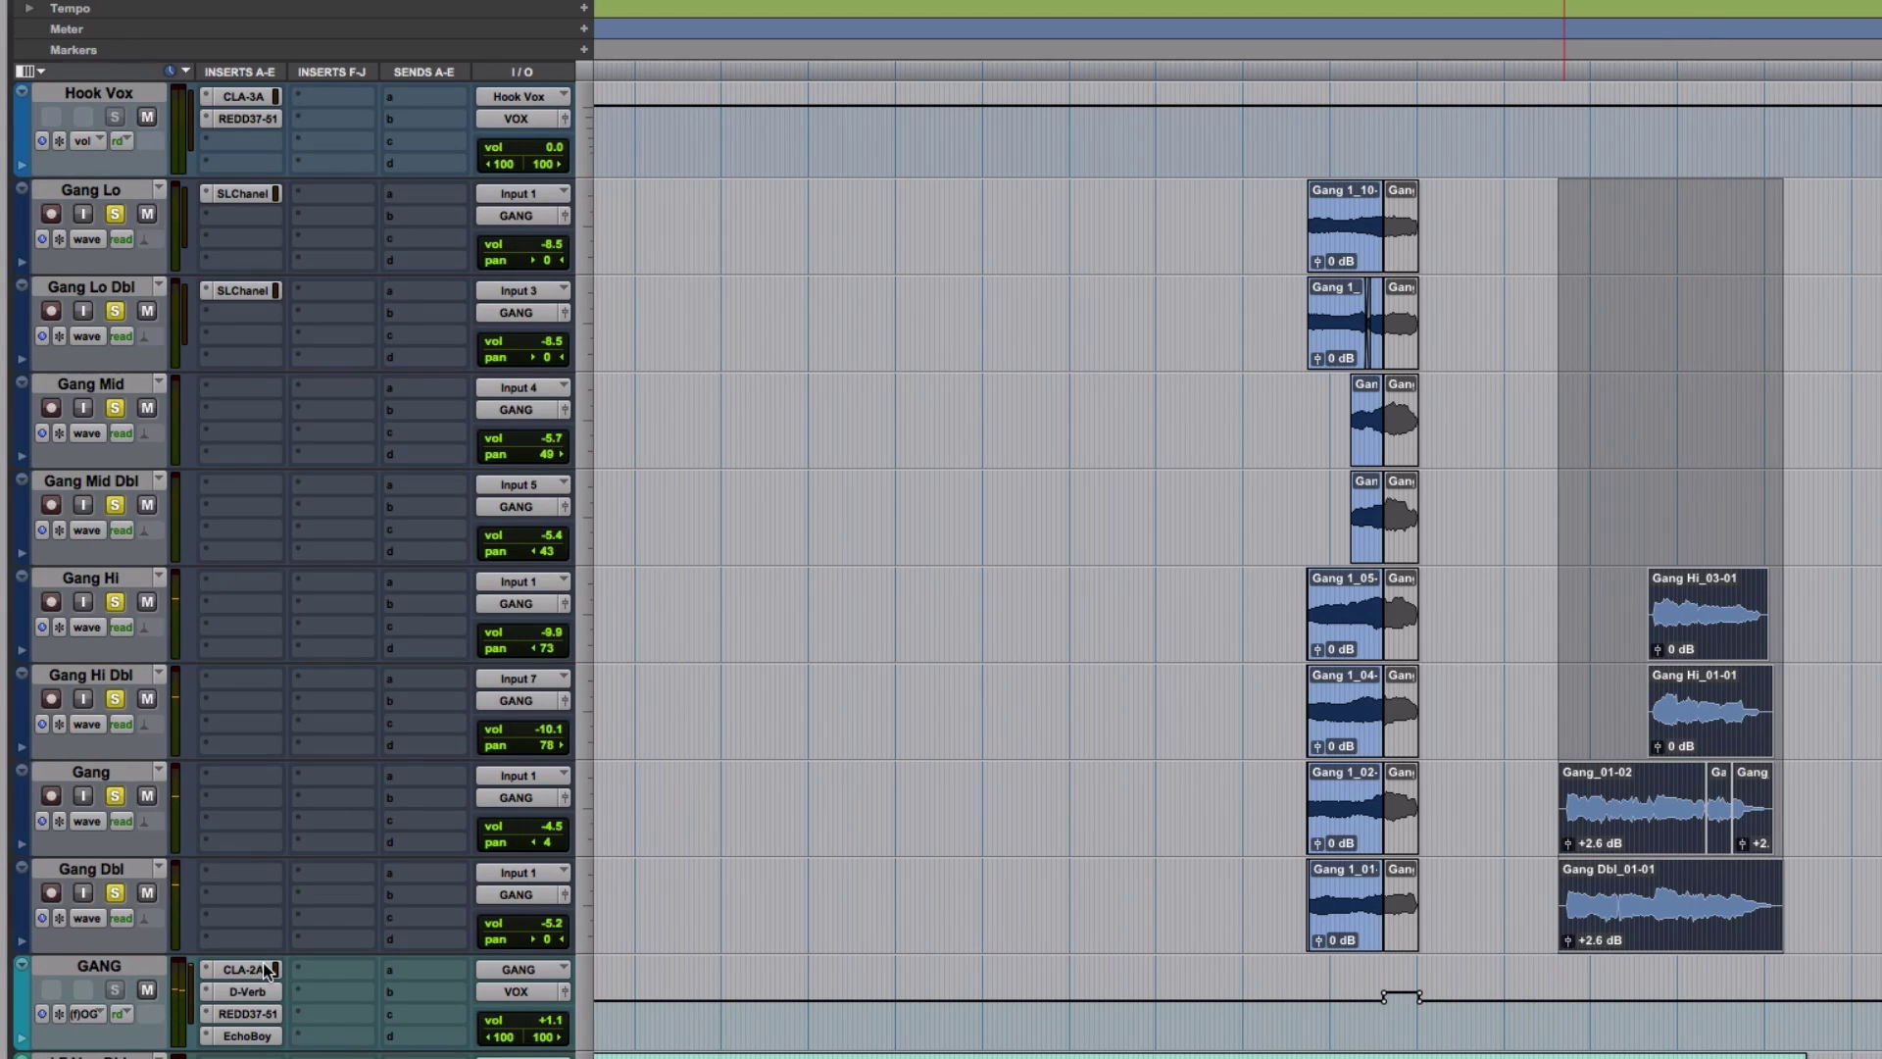
pyautogui.keyDown('super'); pyautogui.click(266, 970); pyautogui.keyUp('super')
pyautogui.click(1642, 601)
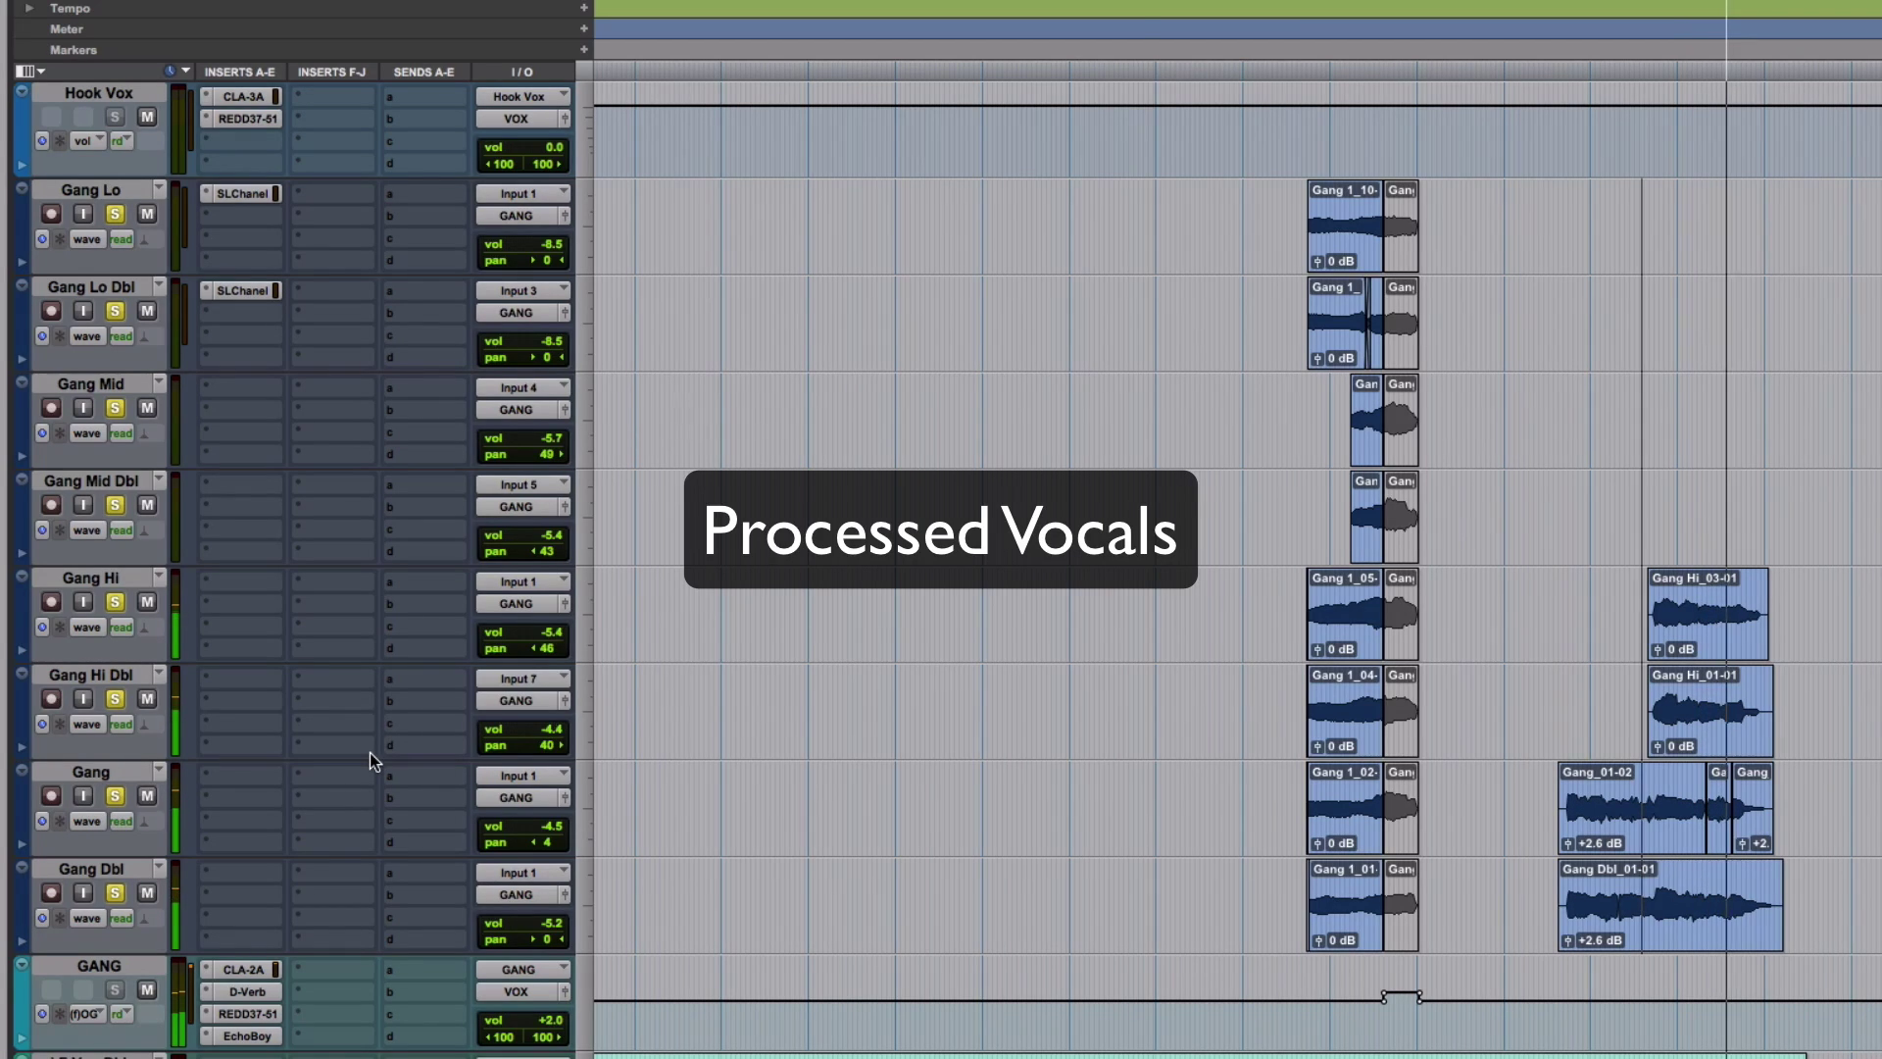
pyautogui.press('space')
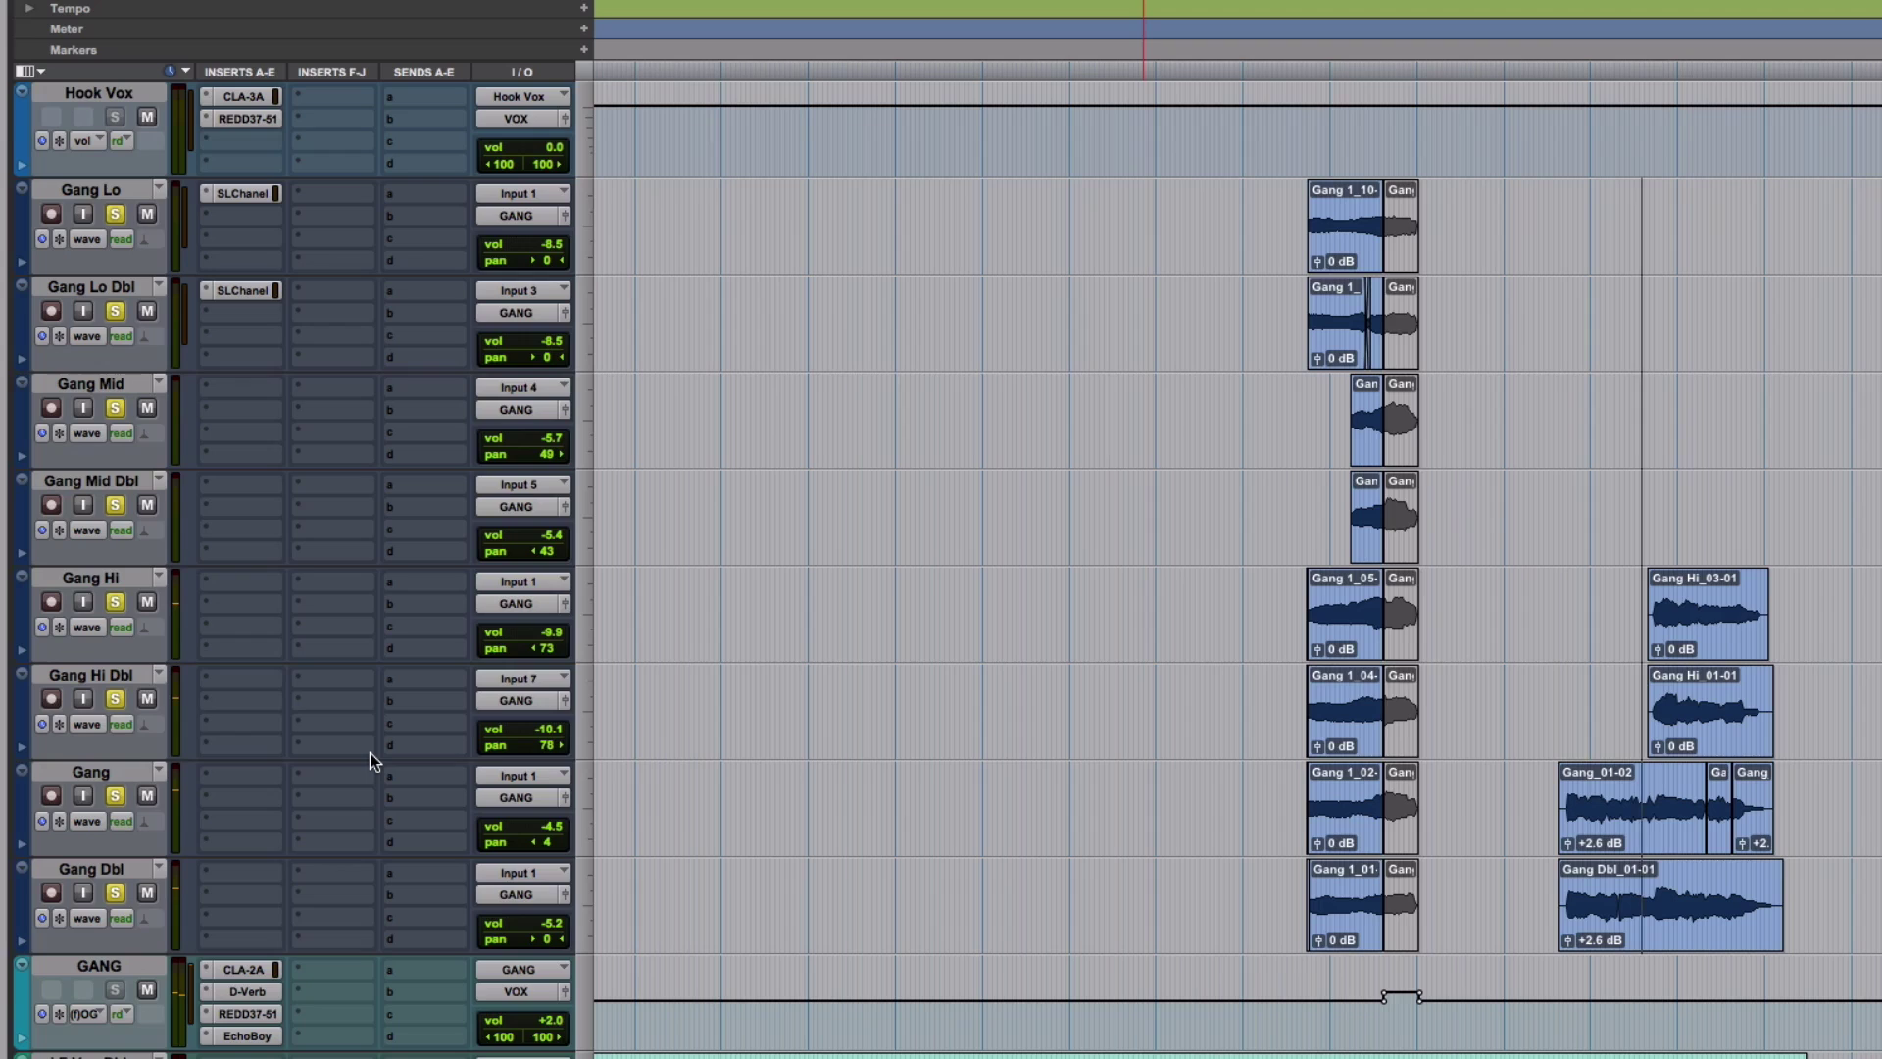